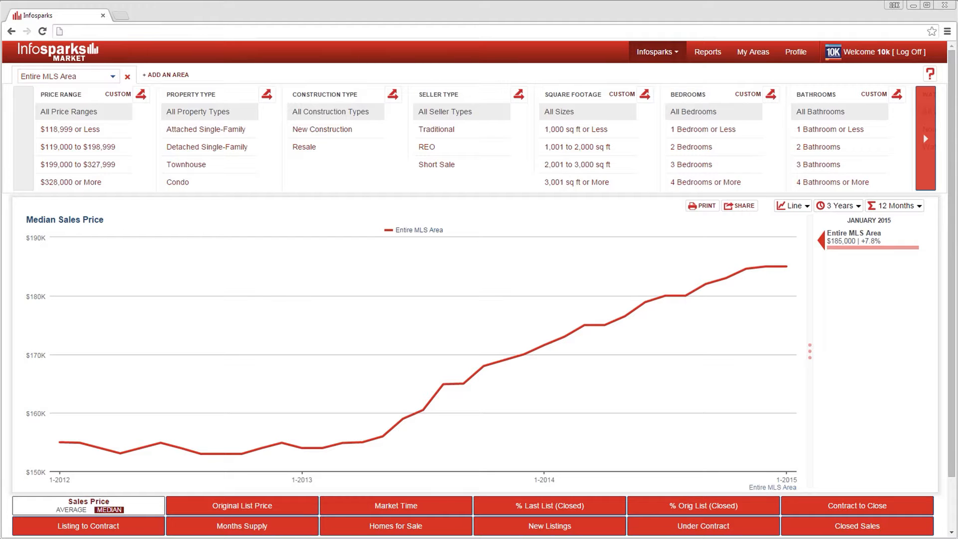
- Add three more comparison areas to the chart
click(166, 76)
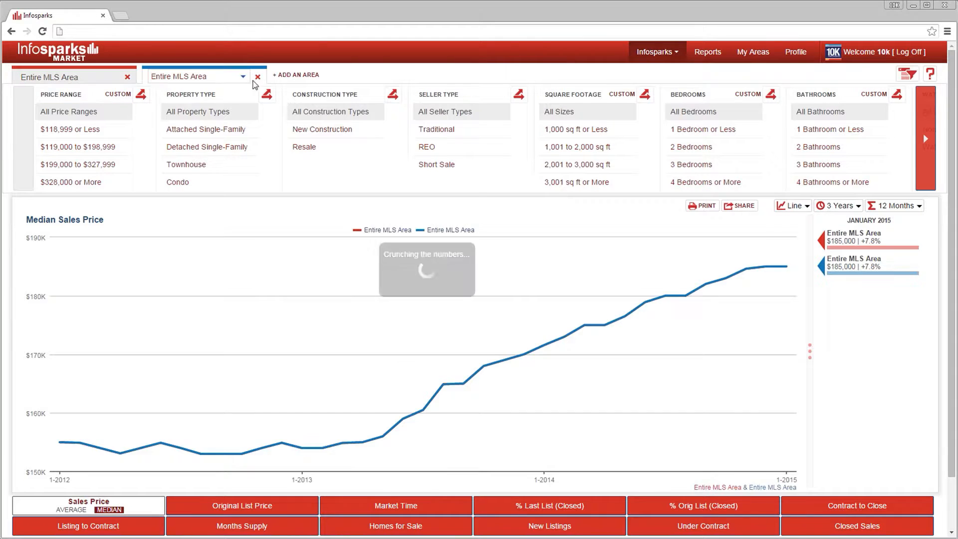
click(299, 75)
click(435, 75)
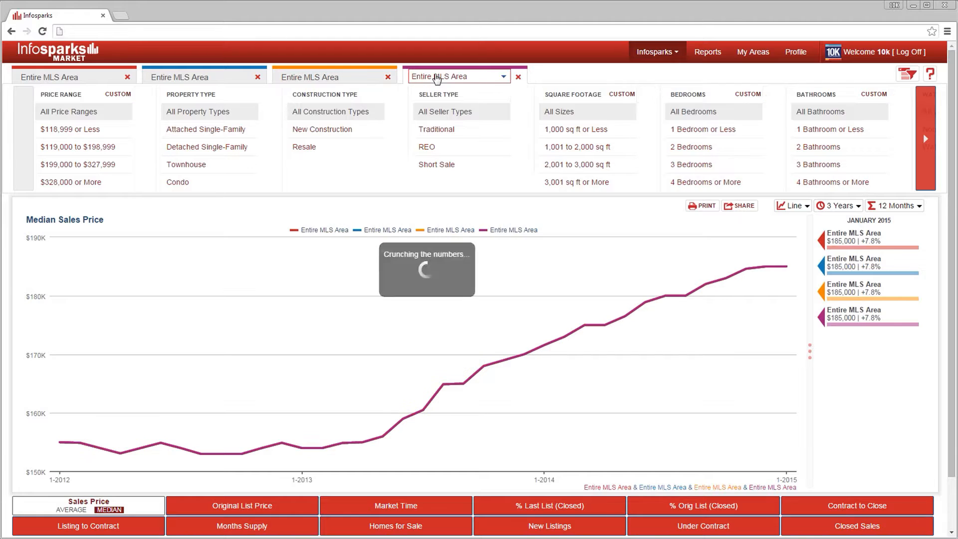
- Remove the three added comparison areas
click(518, 78)
click(388, 77)
click(256, 79)
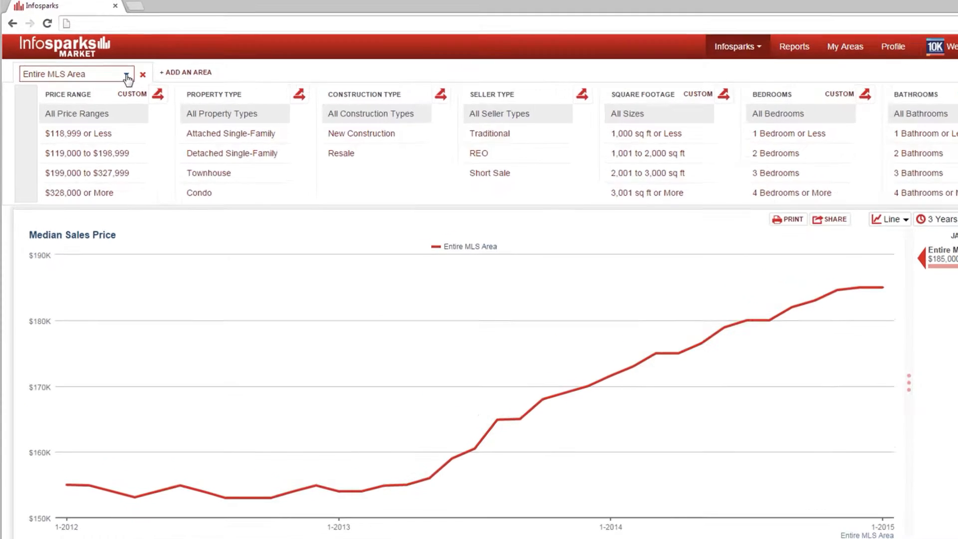
- Change the chart's area to Aurora
click(126, 76)
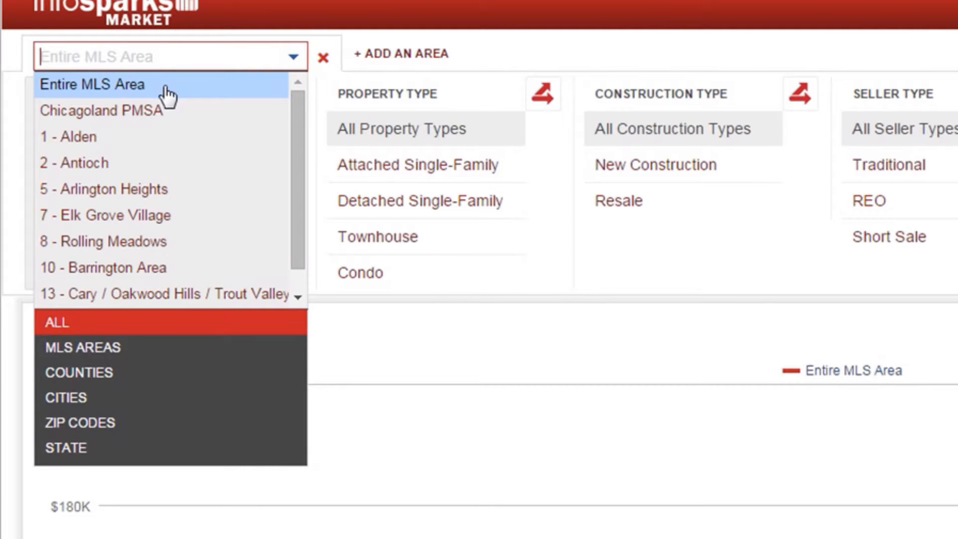
scroll(297, 125, down, 13)
scroll(295, 164, down, 20)
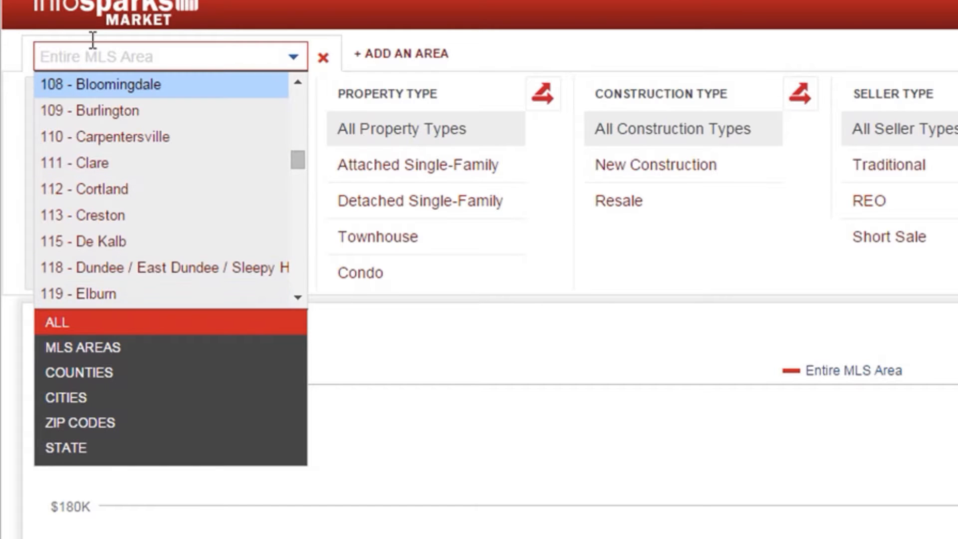
text(A)
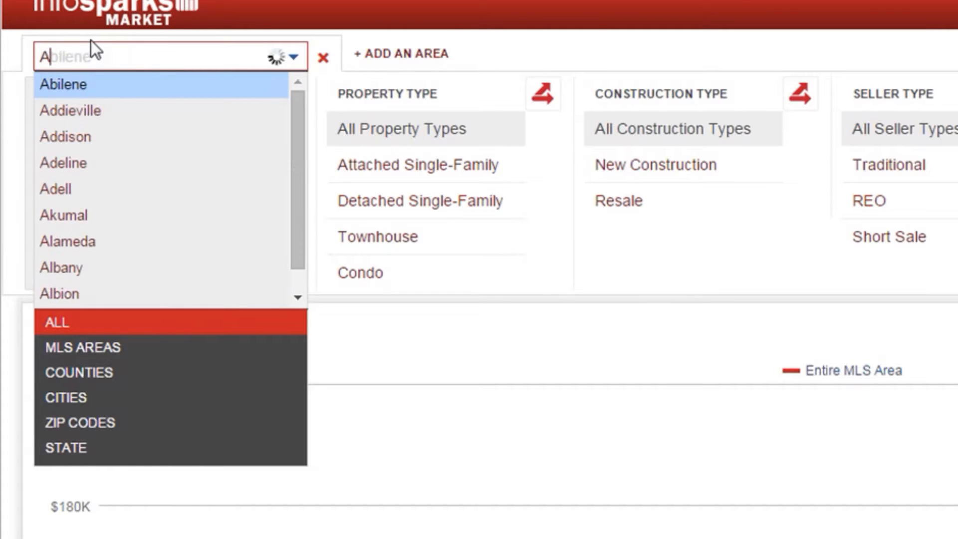
text(ur)
key(Return)
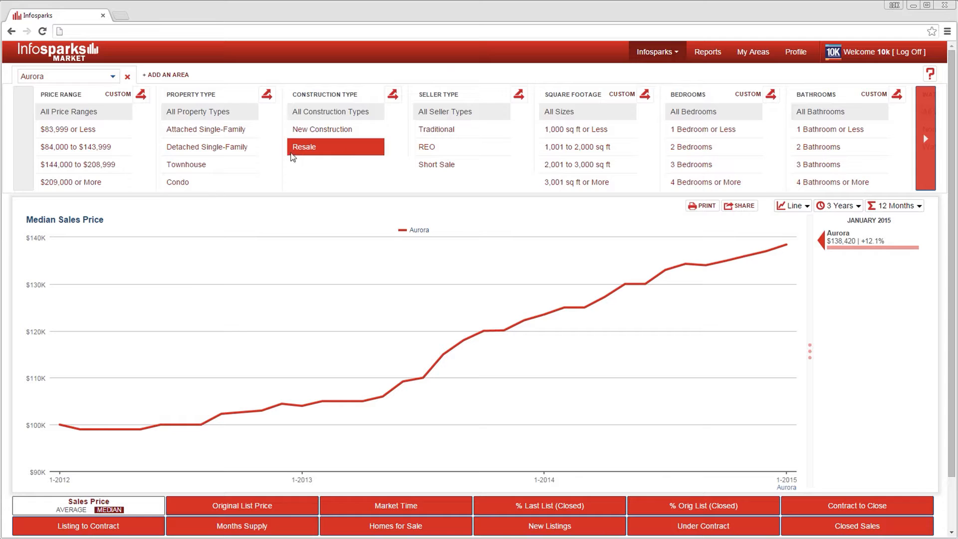
- Filter the chart to Attached Single-Family properties
click(217, 138)
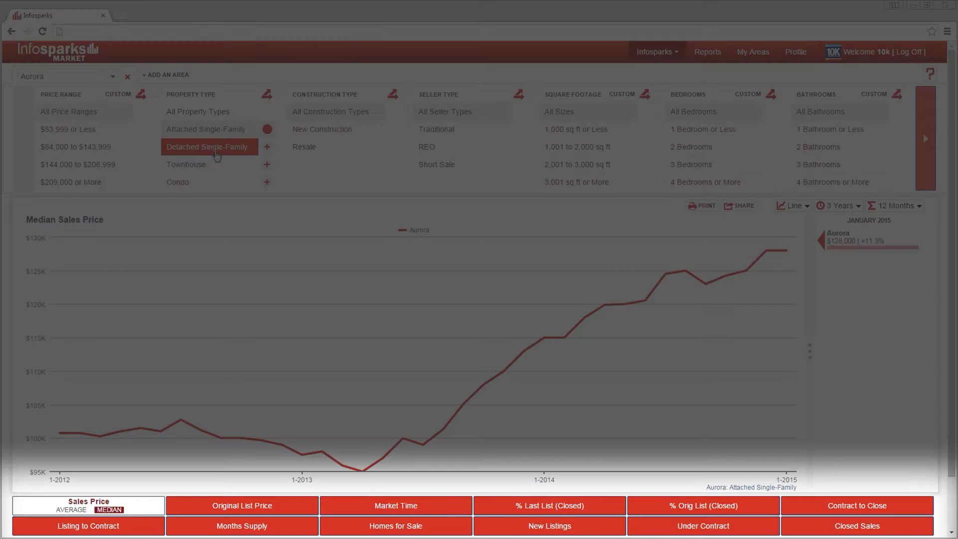
- Browse the Homes for Sale, New Listings and average and median Sales Price charts
click(412, 527)
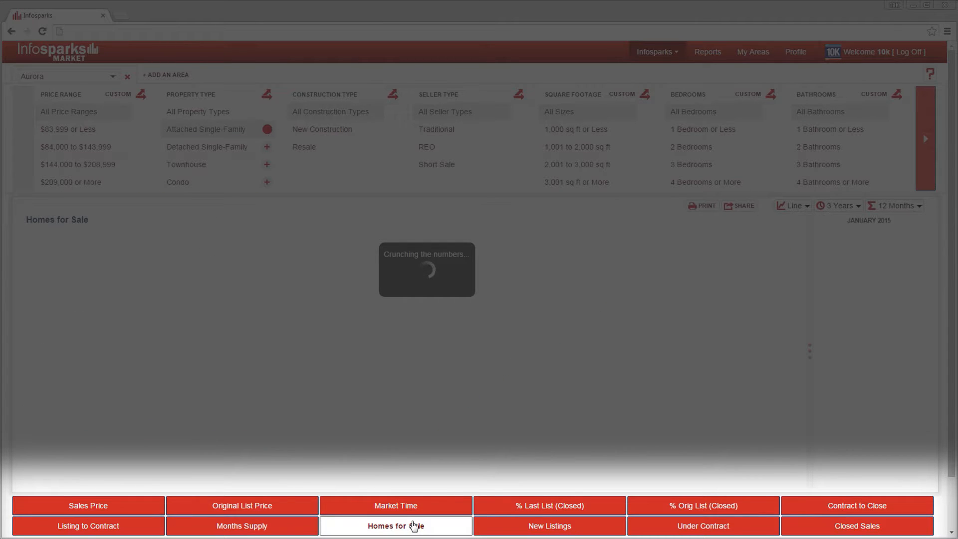
click(504, 528)
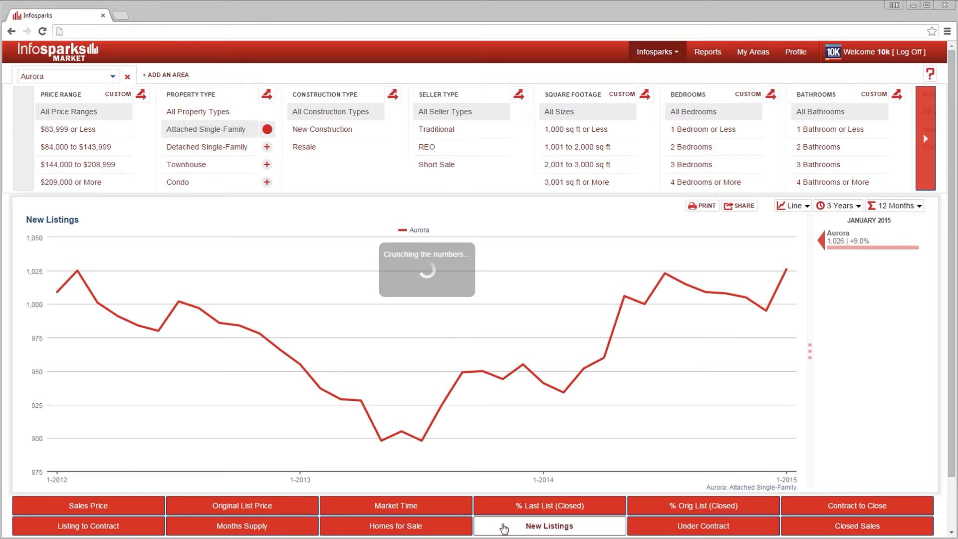
click(150, 509)
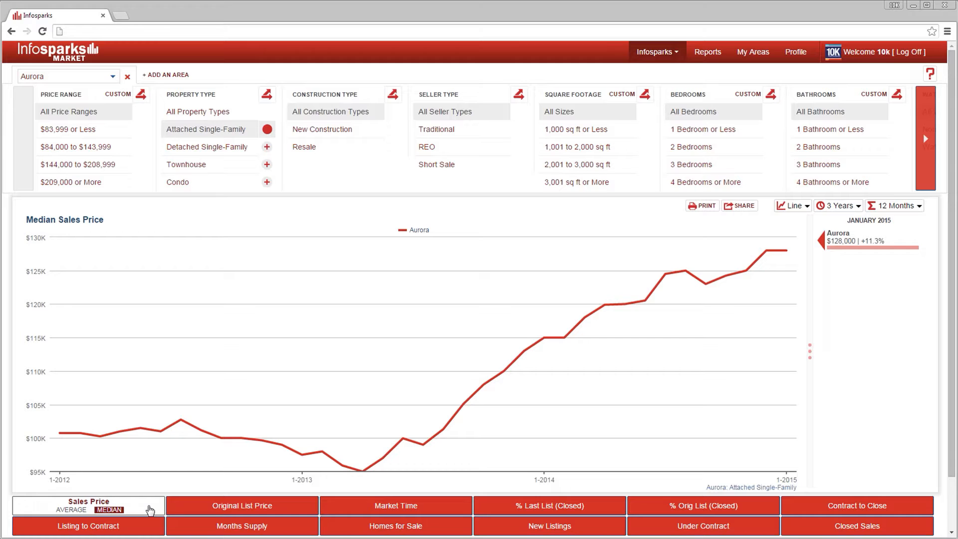
click(71, 509)
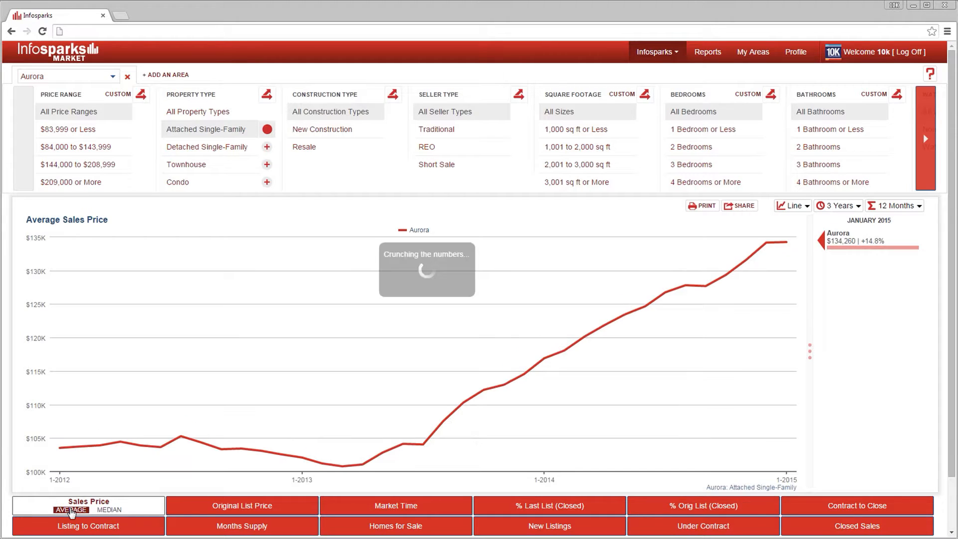
click(109, 509)
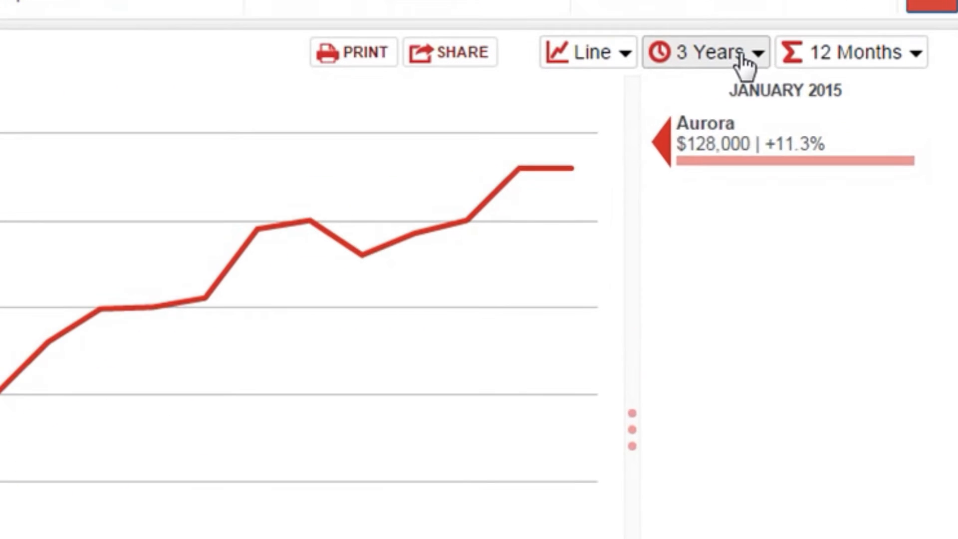
- Review the time-range and rolling 12-month options and toggle the chart's side panel
click(745, 64)
click(743, 140)
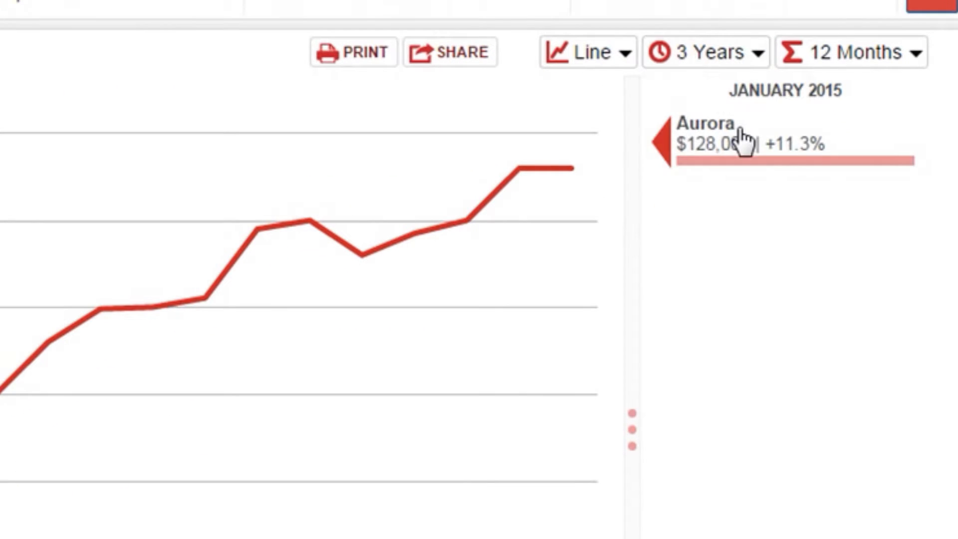
click(855, 64)
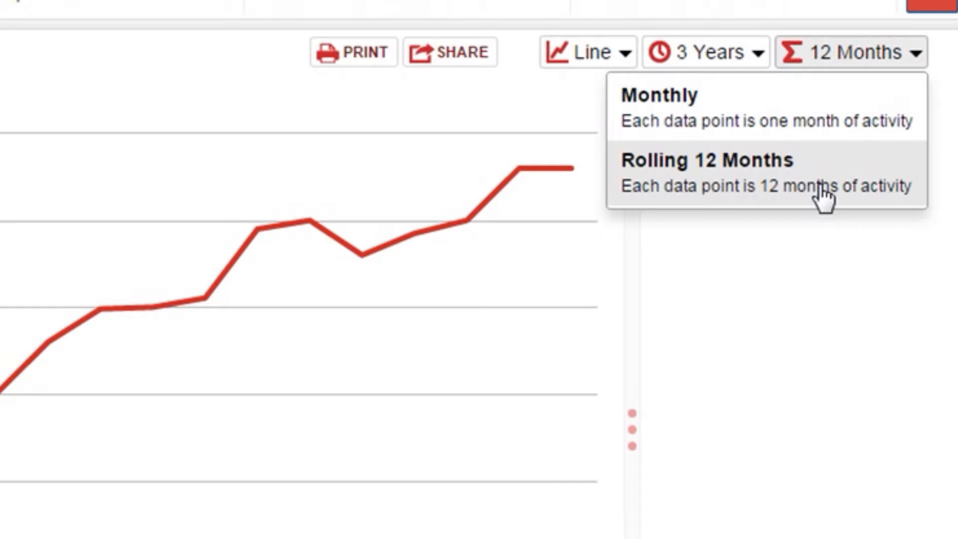
click(823, 197)
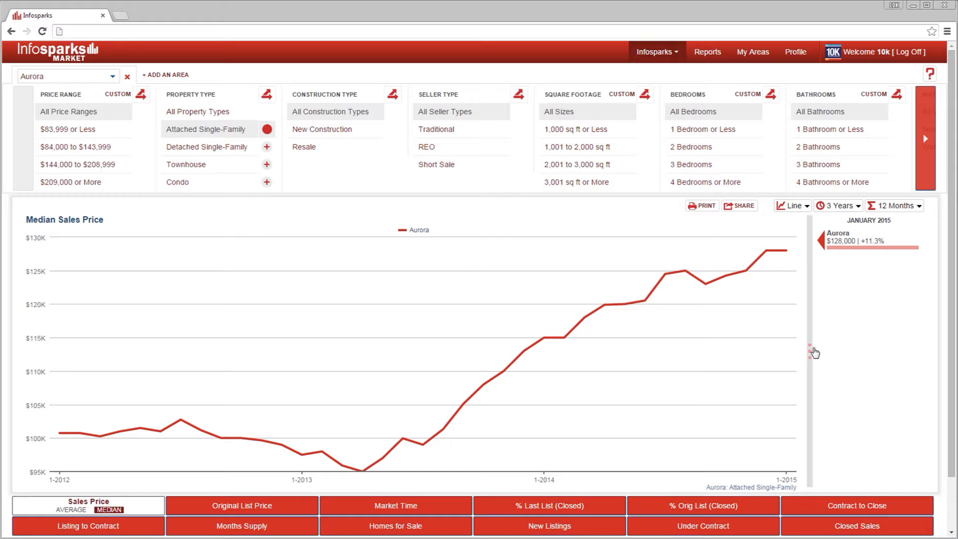
click(811, 353)
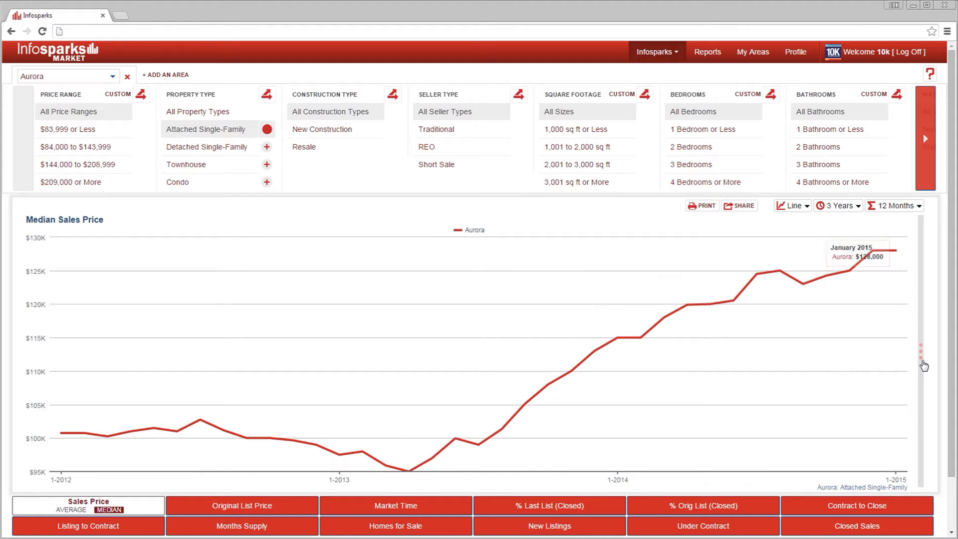
click(922, 359)
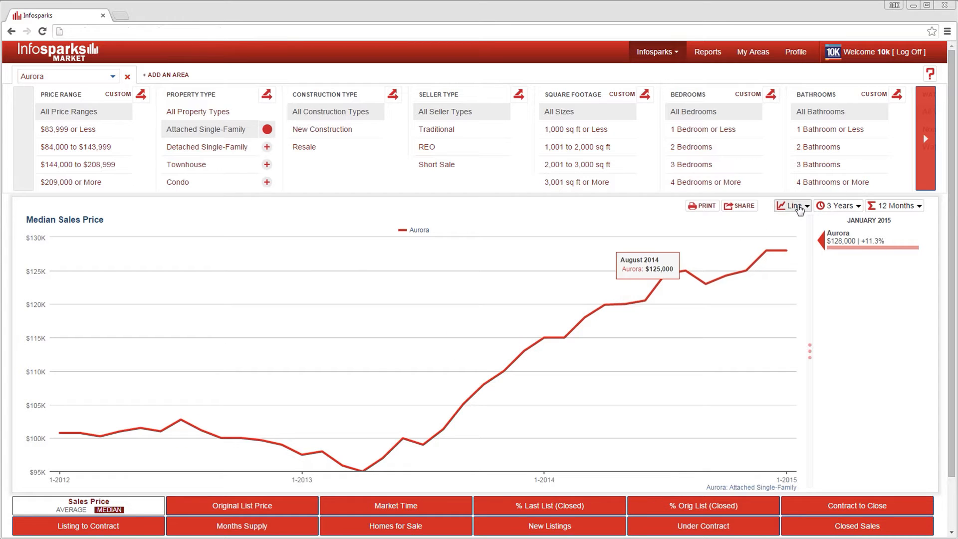
- Switch the chart to Bar view and back to Line view
click(798, 206)
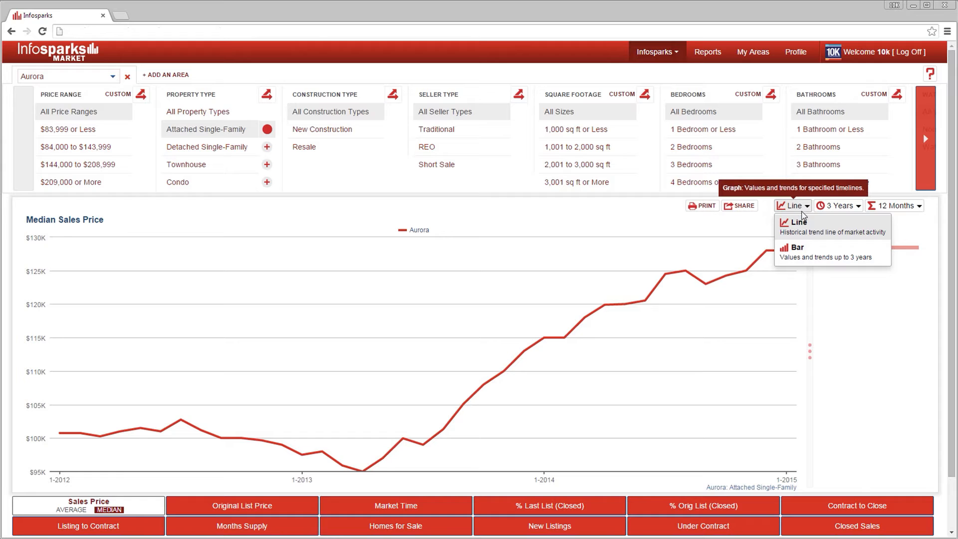
click(814, 255)
click(842, 206)
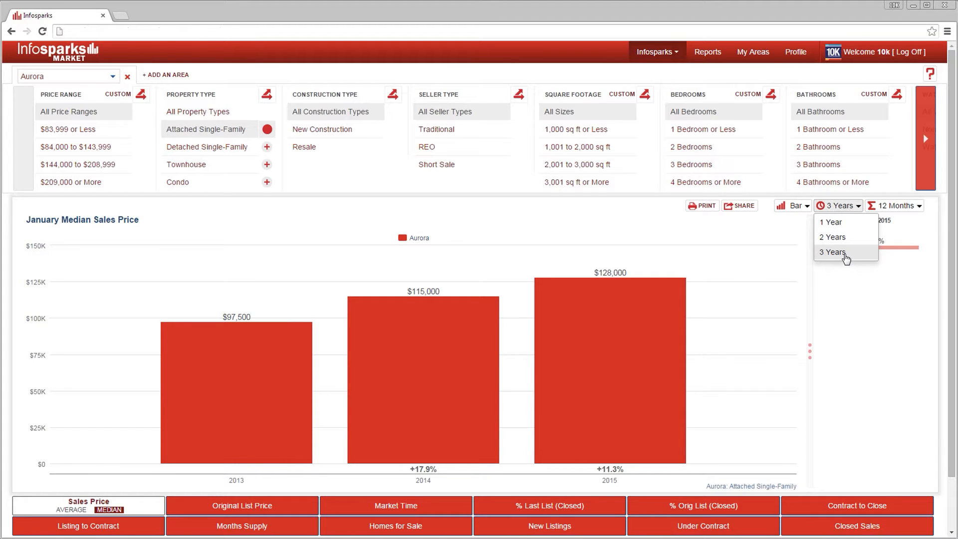
click(793, 205)
click(800, 223)
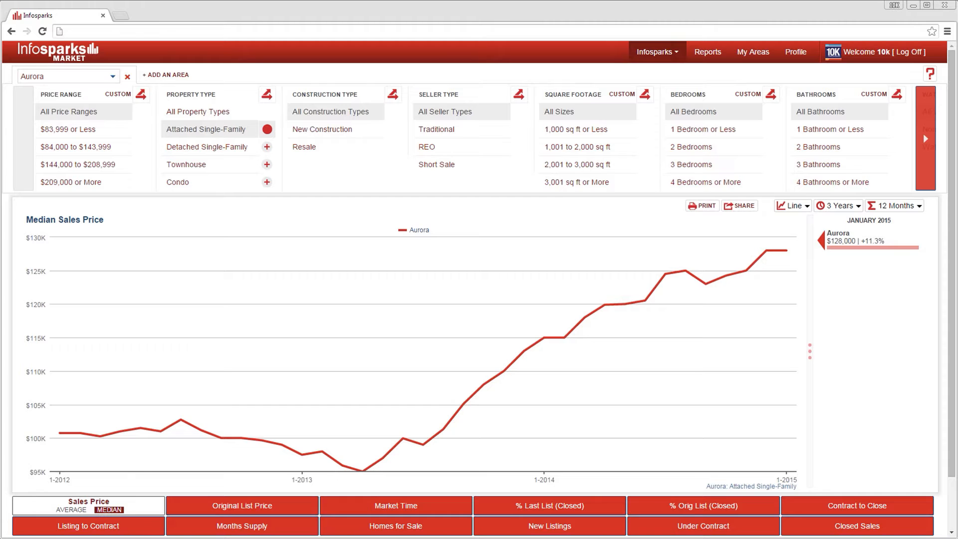
- Open the share options and pick static data embedded as a PNG image at Medium (640x480)
click(740, 208)
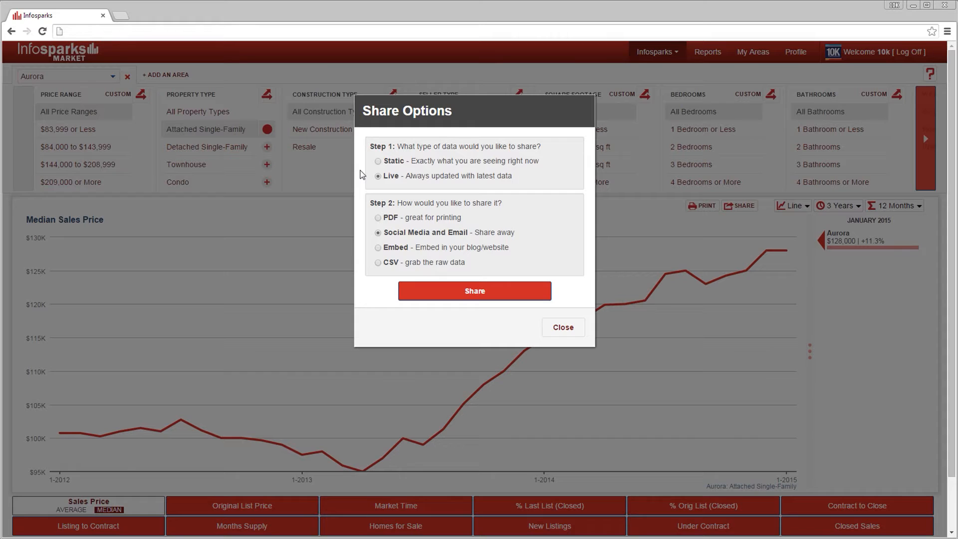
click(377, 162)
click(379, 233)
click(378, 248)
click(416, 316)
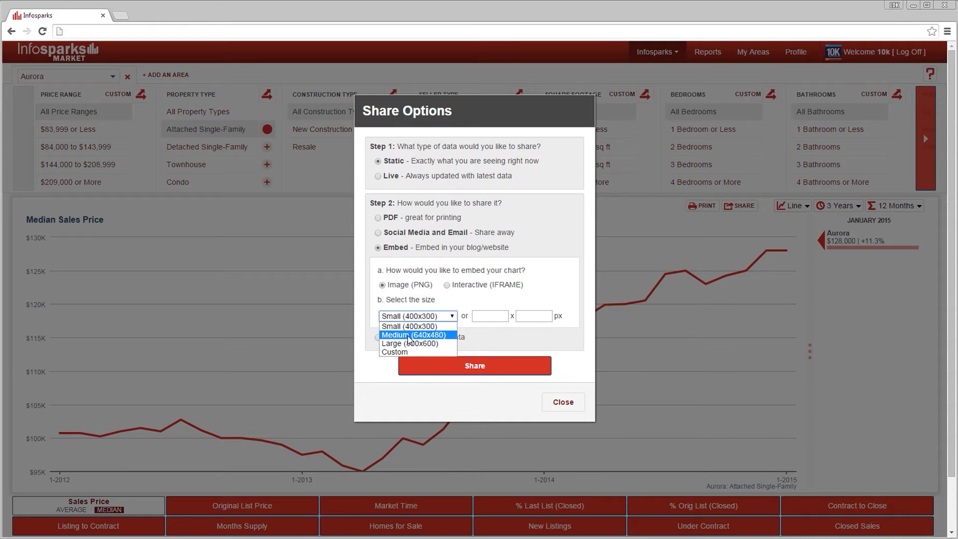
click(408, 336)
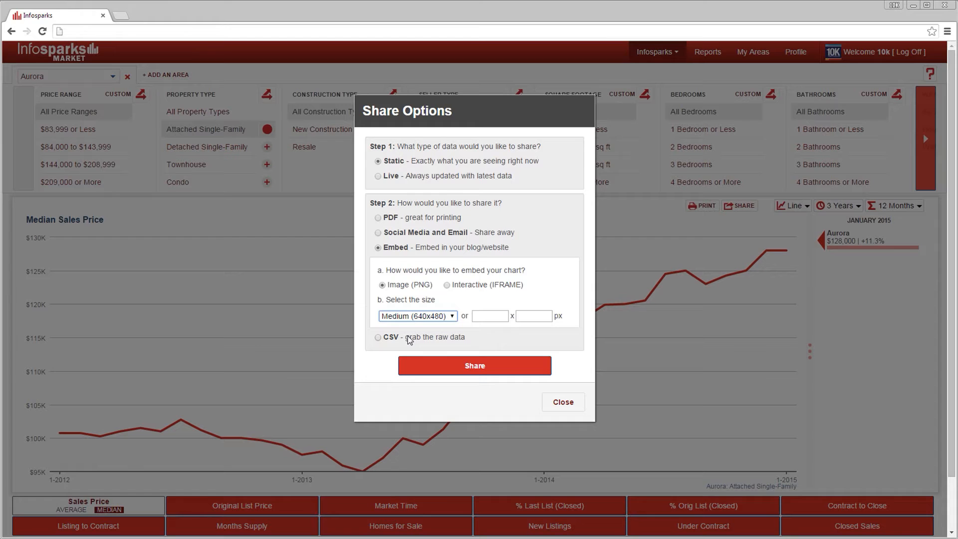
- Generate a CSV share link for the static data and start the sharing over
click(408, 337)
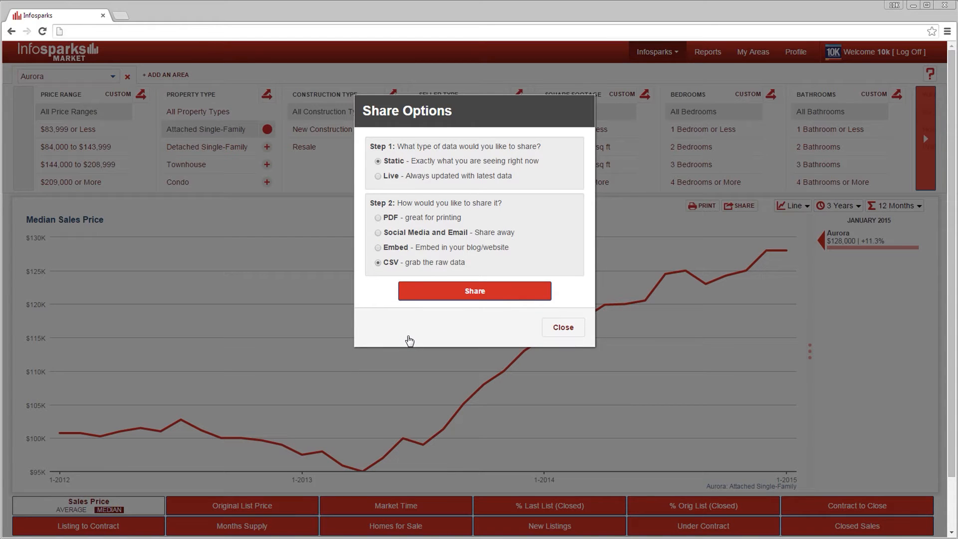
click(453, 294)
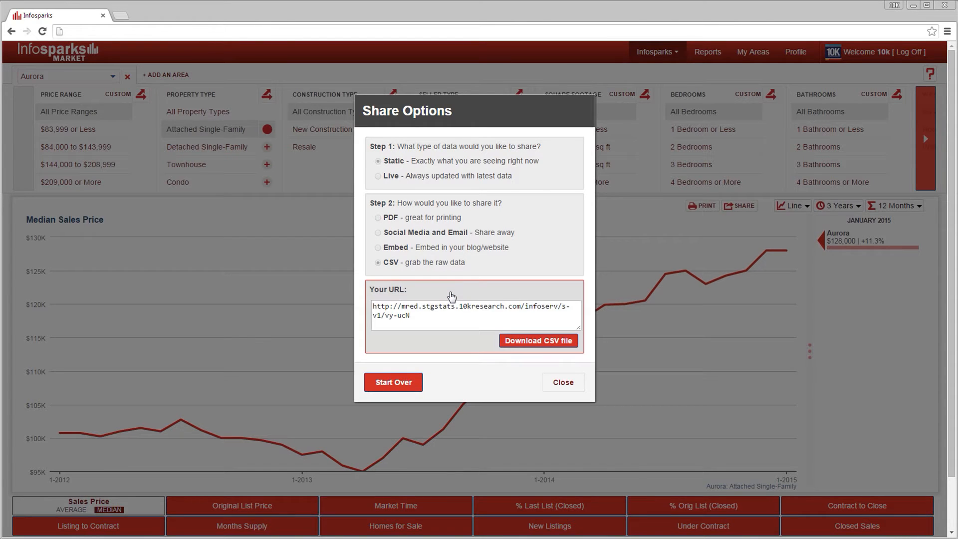
click(396, 382)
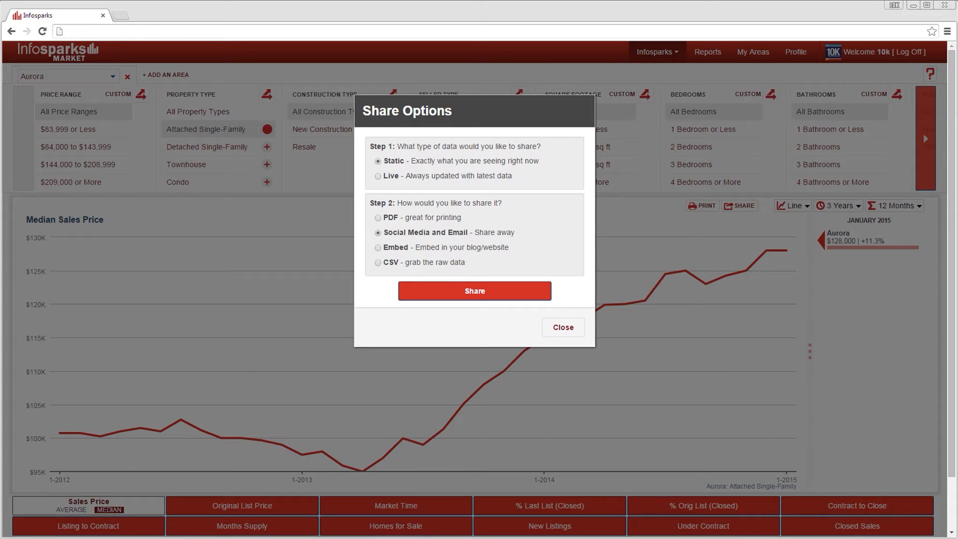
- Generate a live Social Media and Email share link and open it in a new window
click(378, 176)
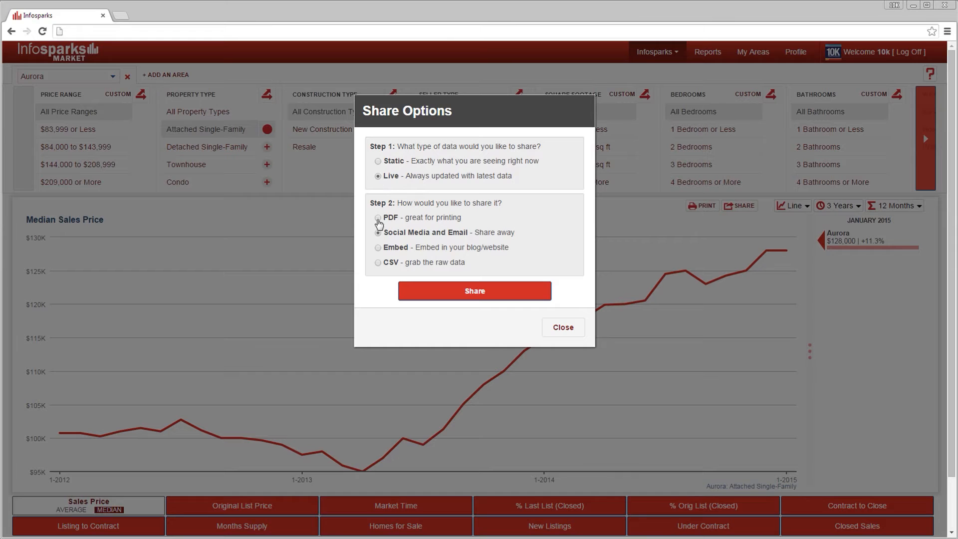
click(447, 295)
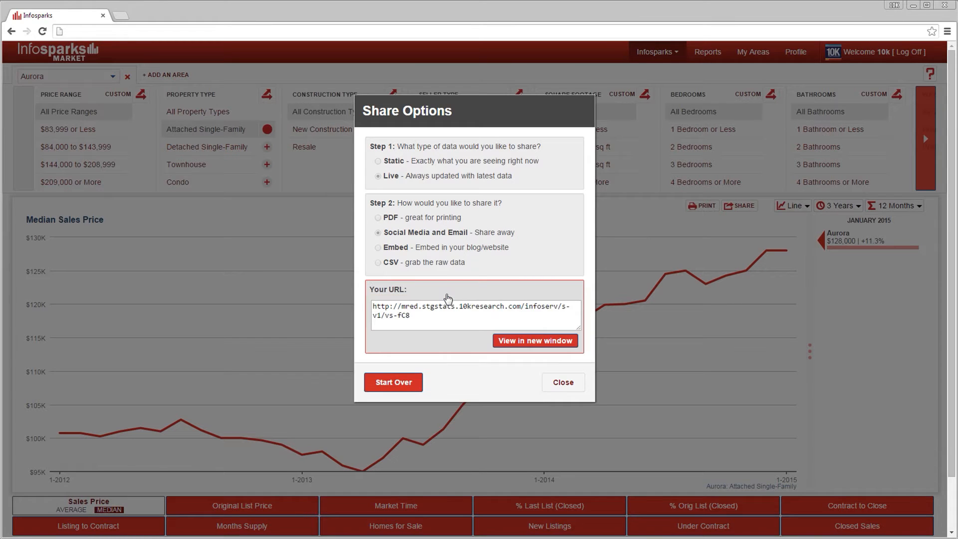
triple_click(434, 317)
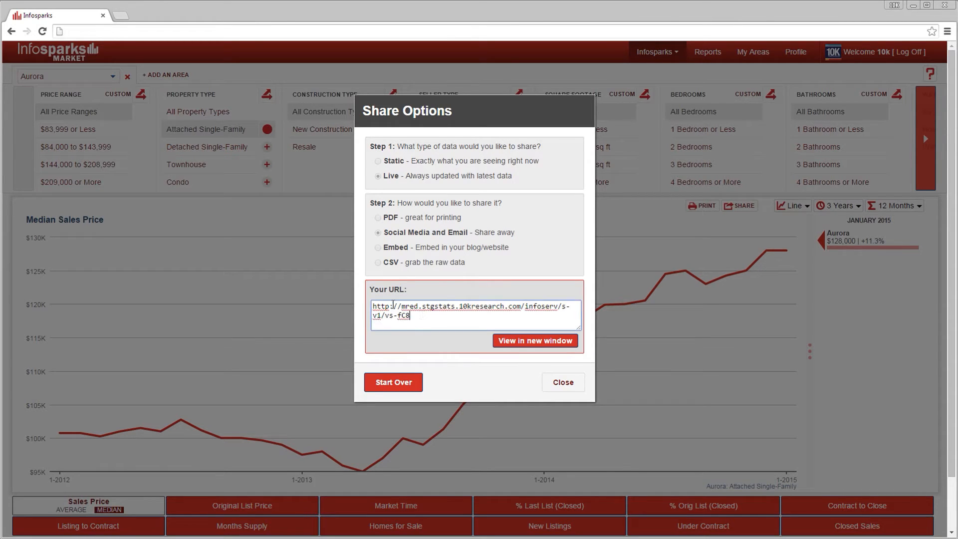
click(561, 343)
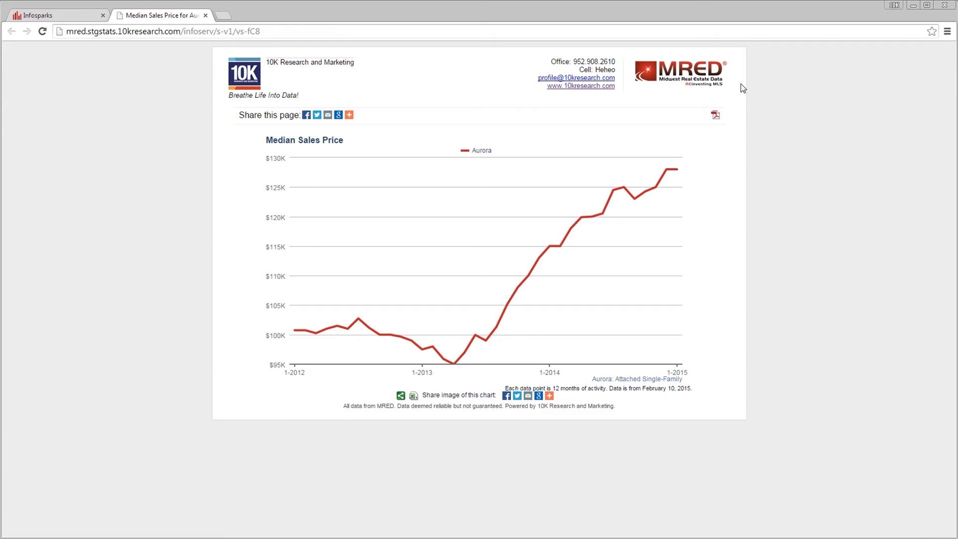
- Inspect the shared page's address and its list of share services
drag(261, 30, 17, 34)
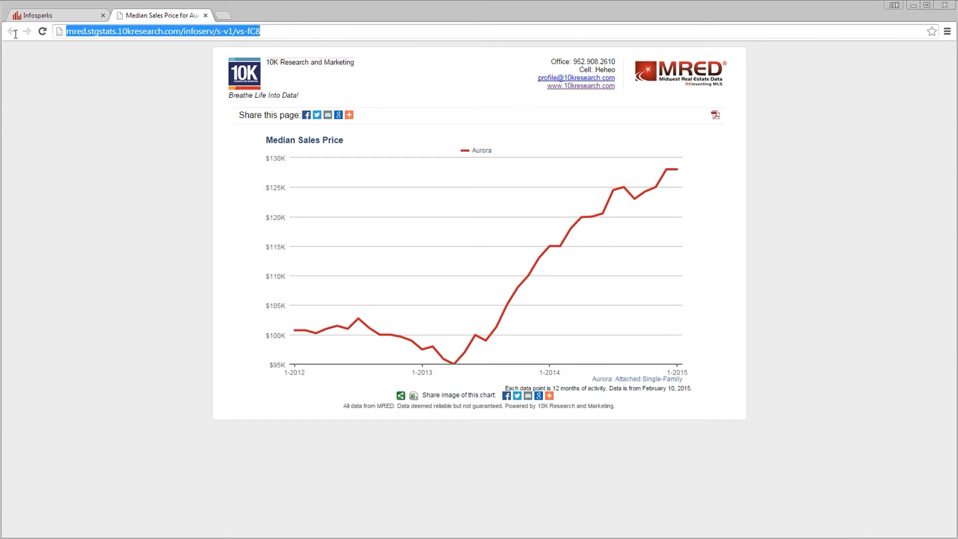
click(148, 103)
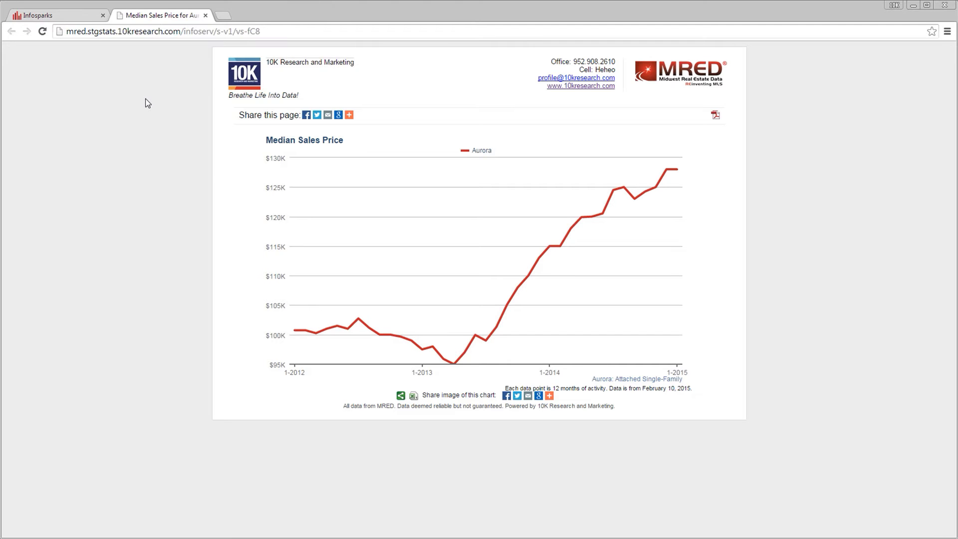
click(348, 116)
drag(646, 200, 630, 277)
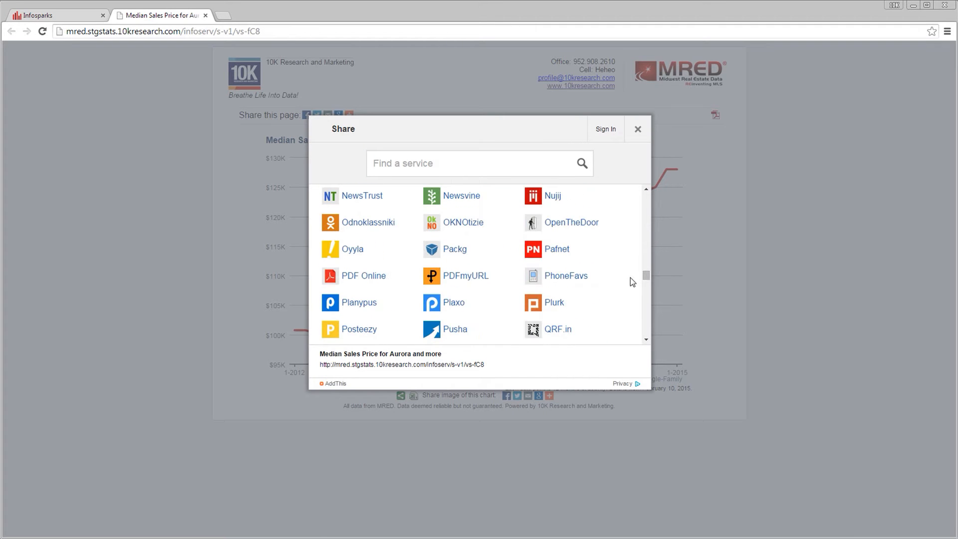
click(637, 131)
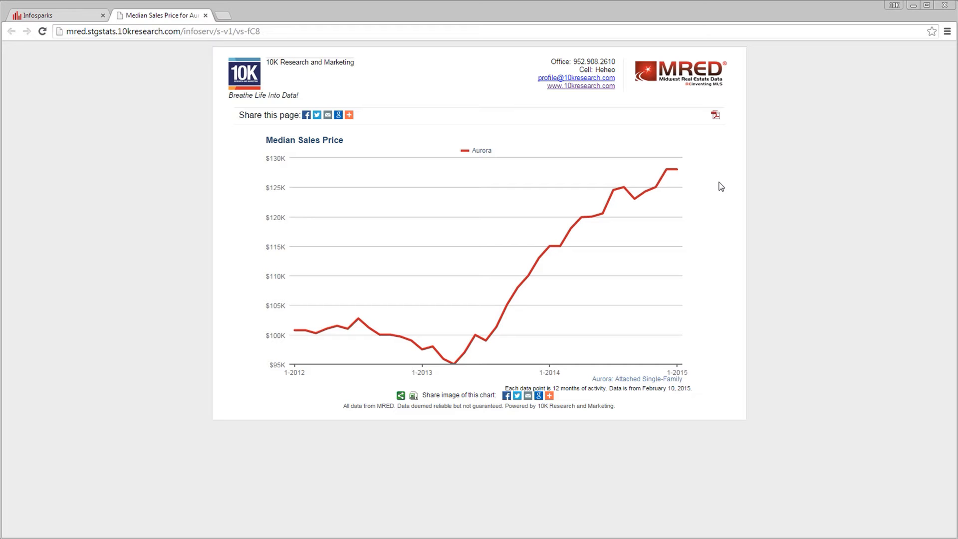
- Open the chart's raw CSV data from the shared page, then close that page and the share options
click(715, 115)
click(401, 396)
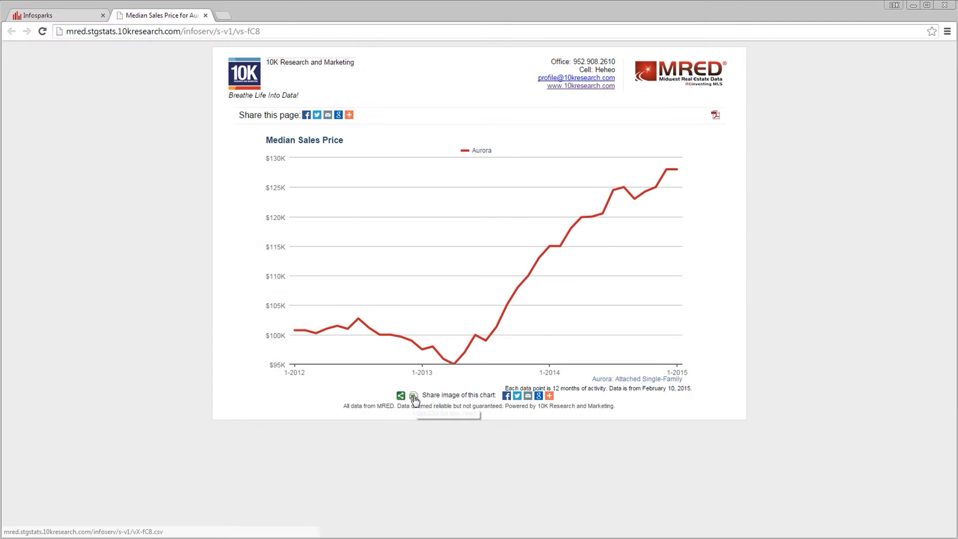
click(413, 396)
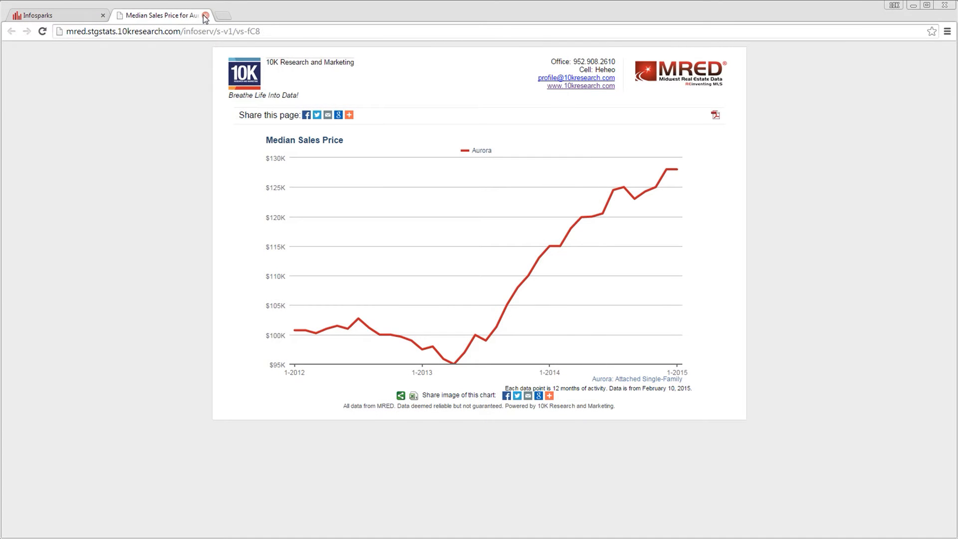
click(205, 16)
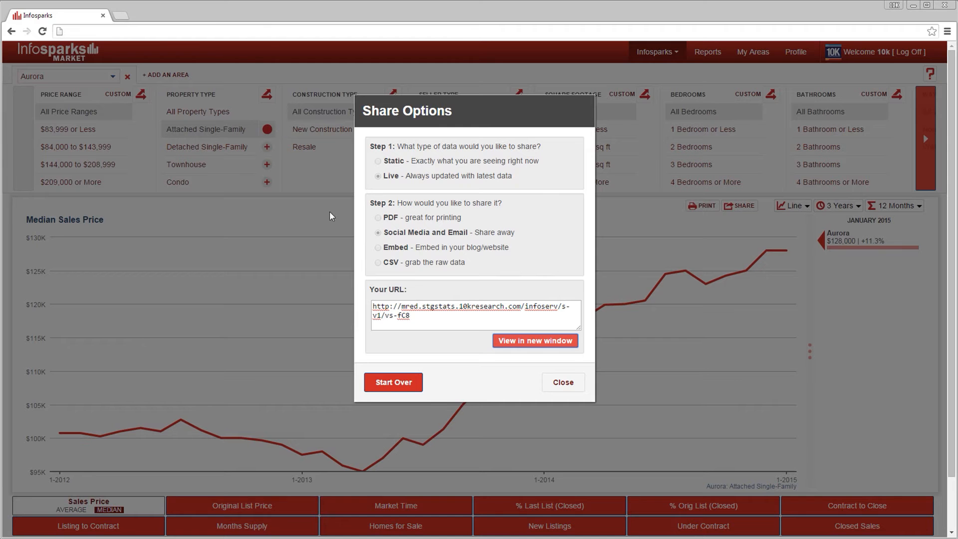
click(562, 382)
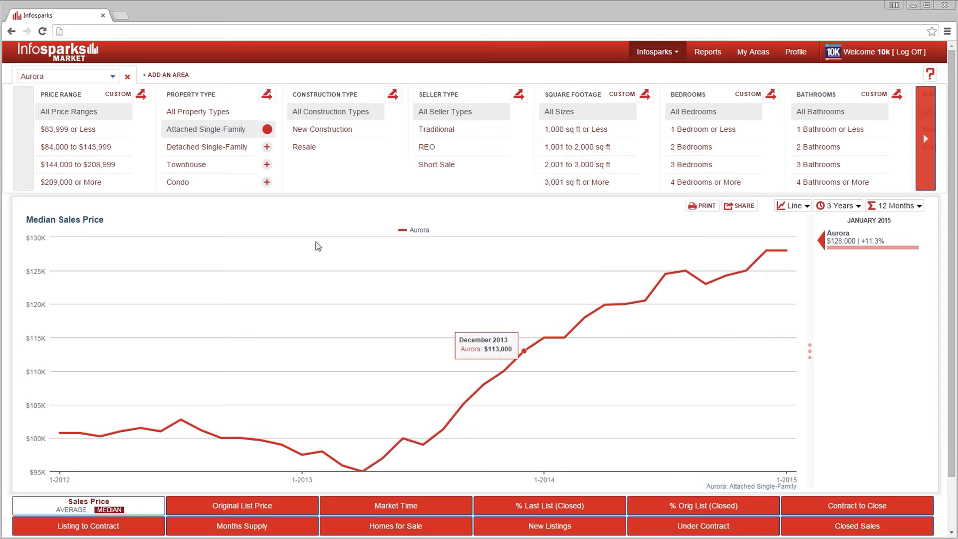
- Add Rockford as a second area
click(167, 75)
click(170, 77)
text(Rockford)
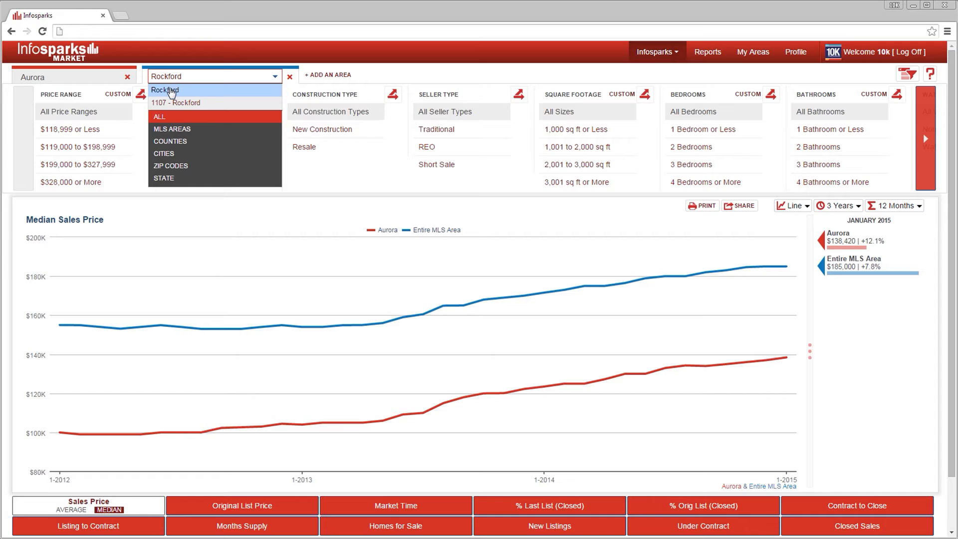
click(171, 92)
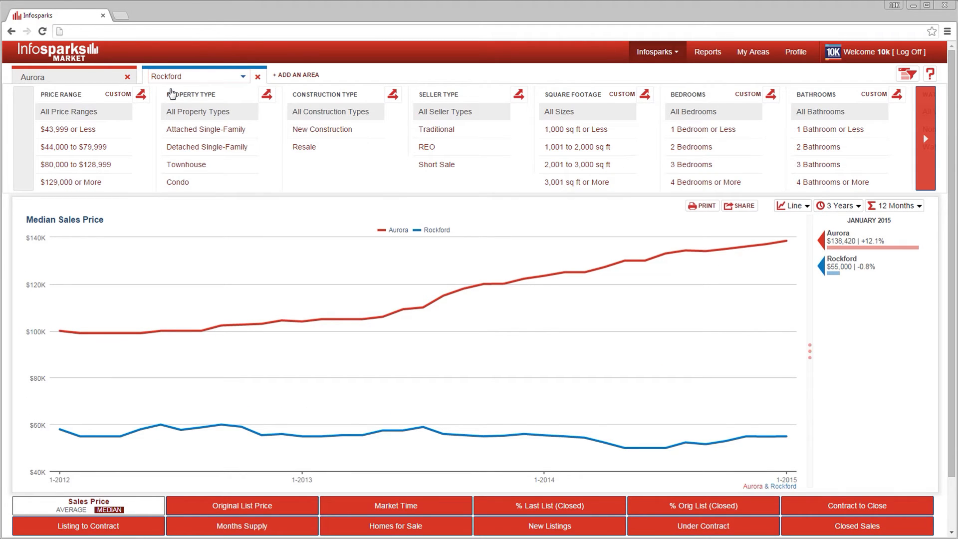
- Filter Rockford to Resale construction and Attached Single-Family property type
click(322, 150)
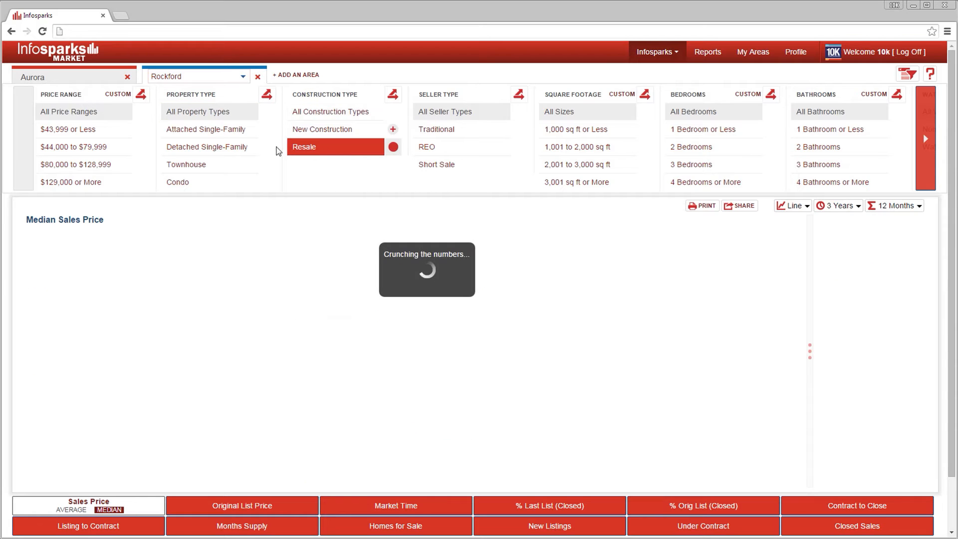
click(229, 134)
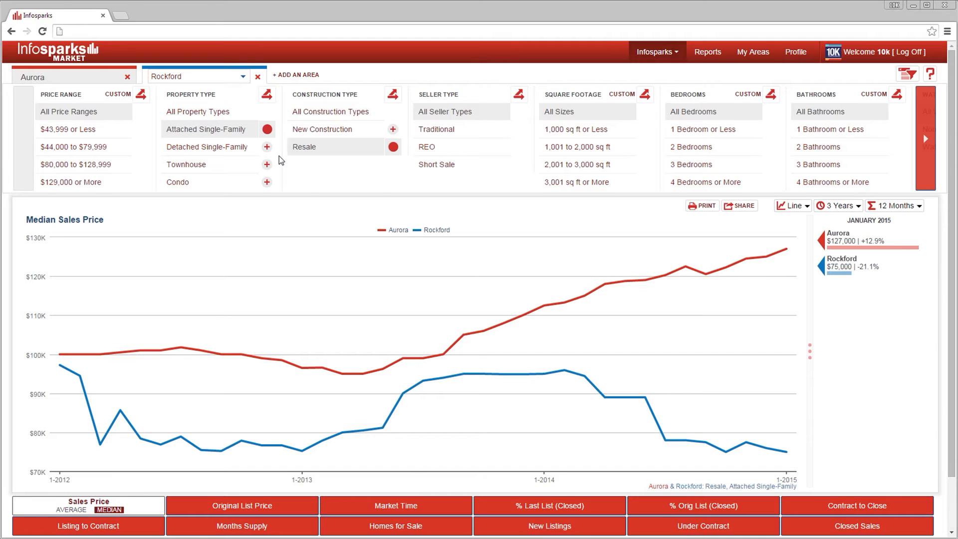
- Add Detached Single-Family to Rockford's property types and break the chart out by property type
click(267, 129)
click(266, 94)
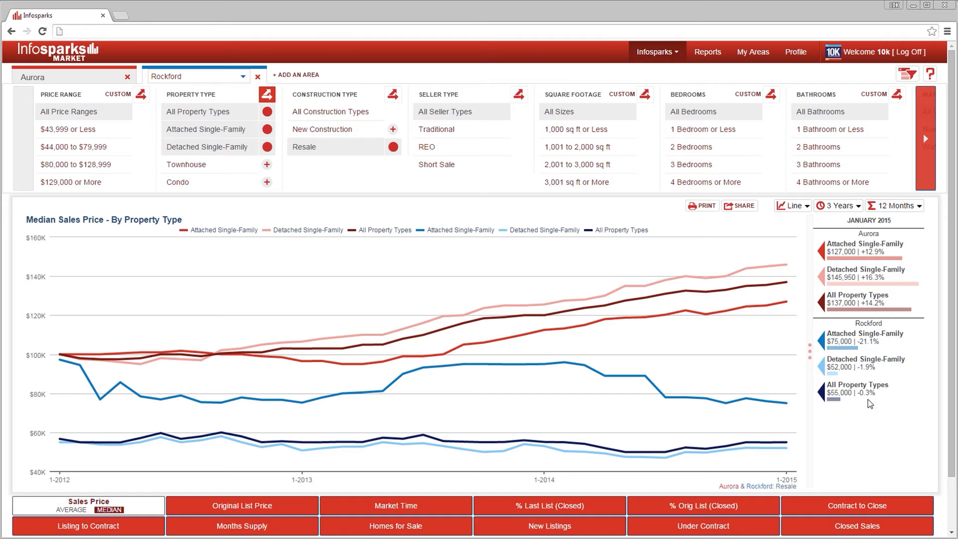
- Toggle the Detached Single-Family and All Property Types series in the legend, then add Townhouse to the breakout
click(304, 233)
click(363, 232)
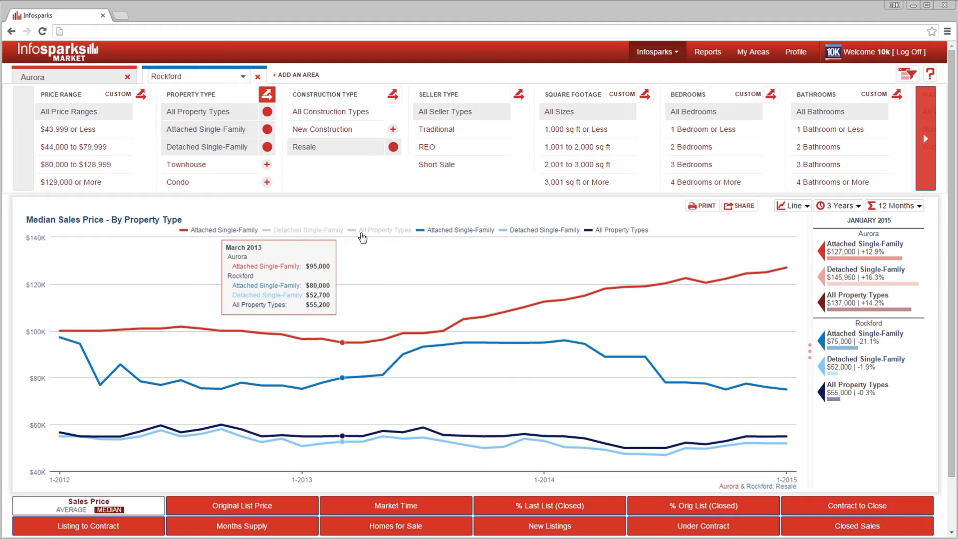
click(371, 232)
click(316, 233)
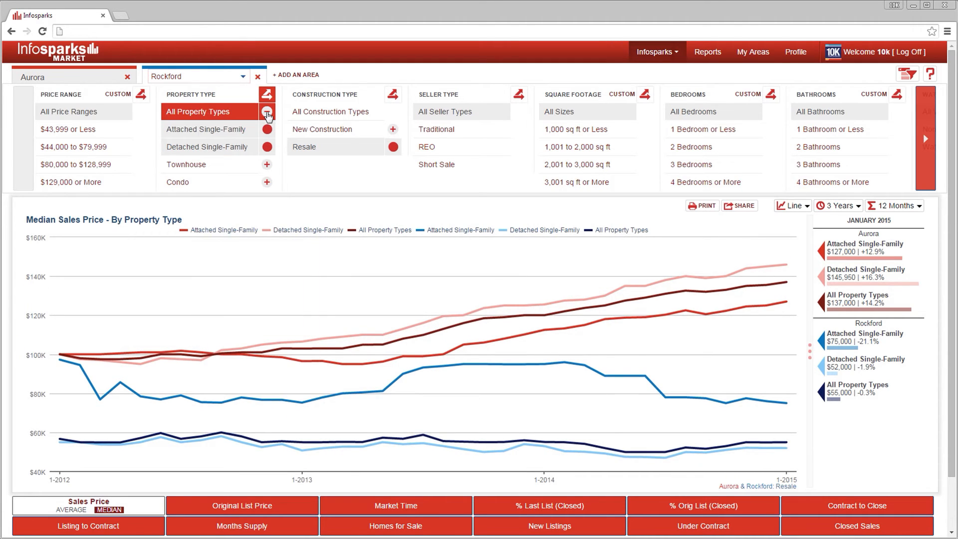
click(267, 164)
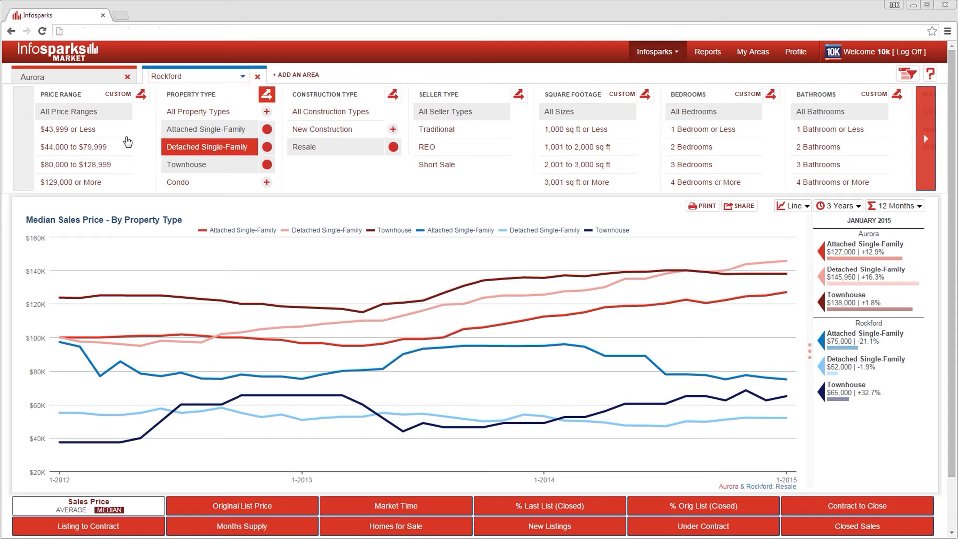
- Switch between the Aurora and Rockford tabs and turn on filter mode to chart both areas together
click(89, 83)
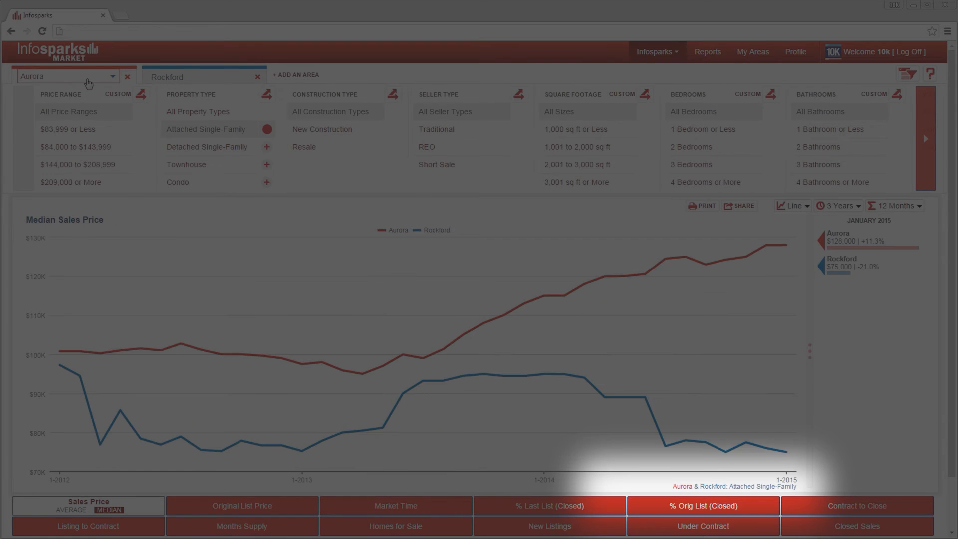
click(216, 79)
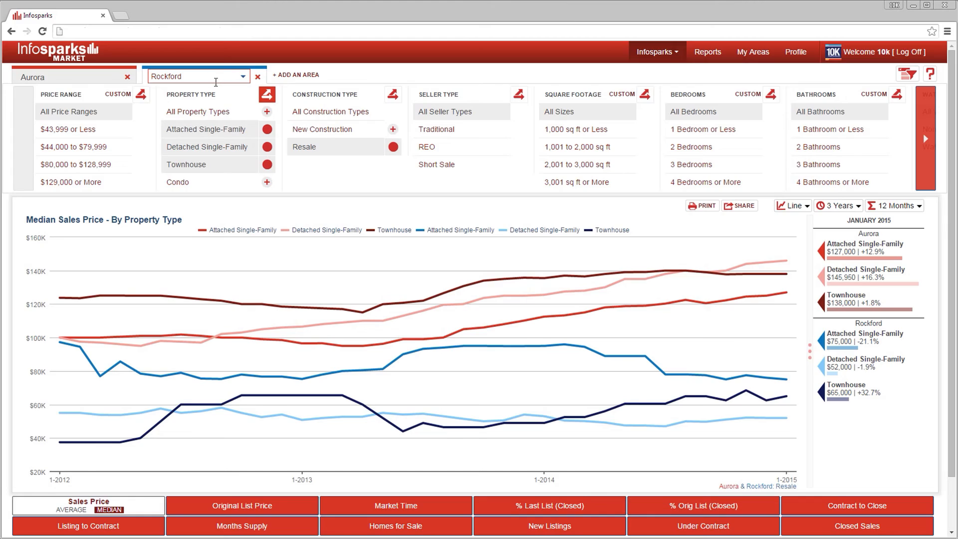
click(124, 71)
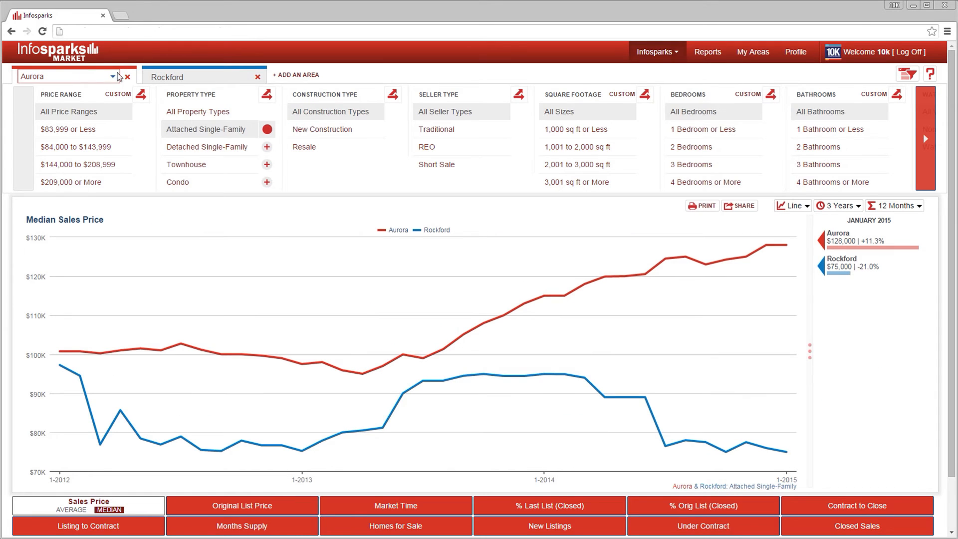
click(906, 75)
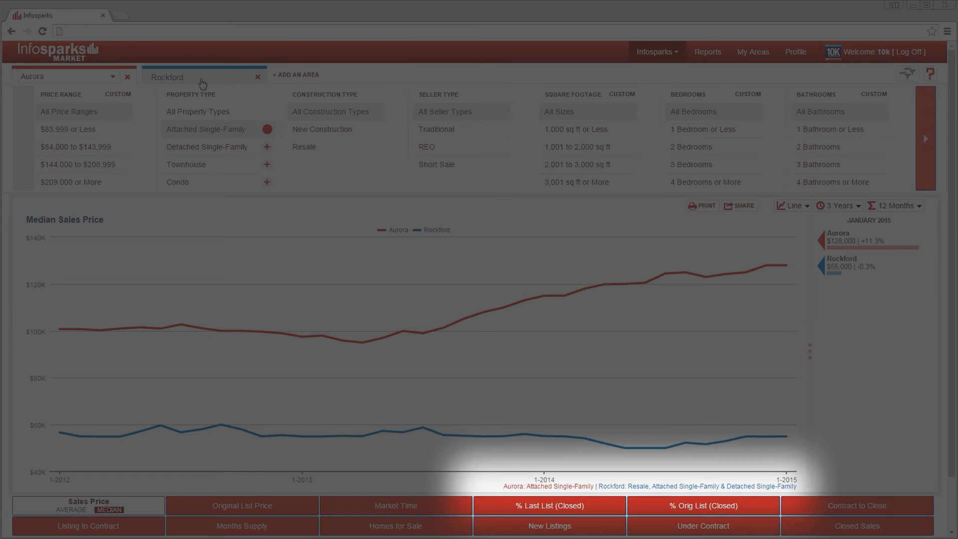
click(202, 83)
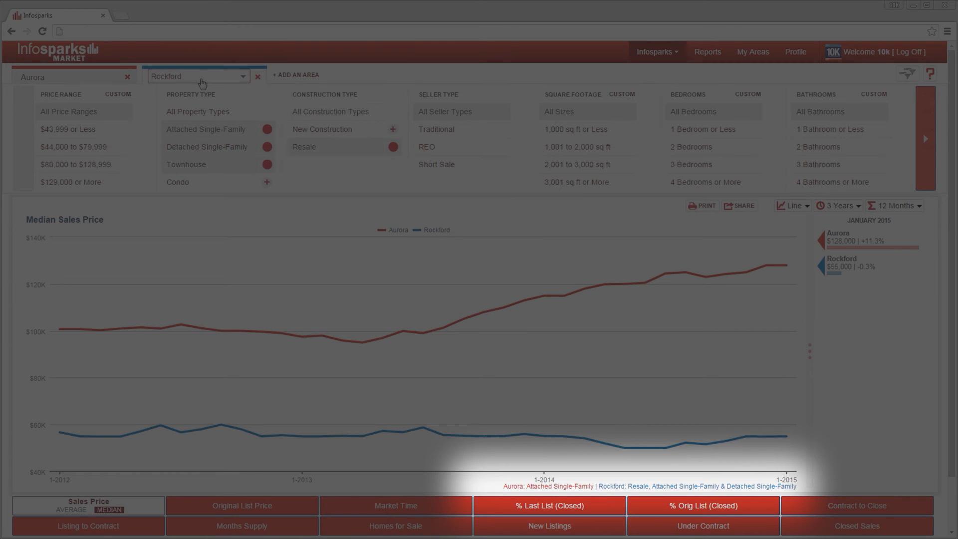
click(78, 81)
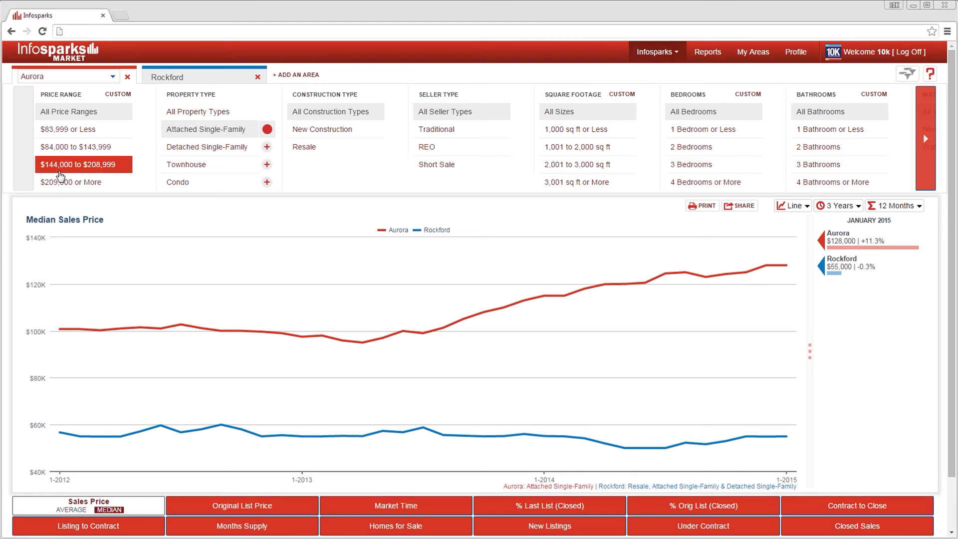
- Define custom price ranges $400,000–$600,999, $600,000–$800,999 and $800,000–$1,000,999, then filter Aurora to $600,000 to $800,999
click(118, 95)
click(391, 151)
click(392, 160)
click(392, 150)
click(392, 158)
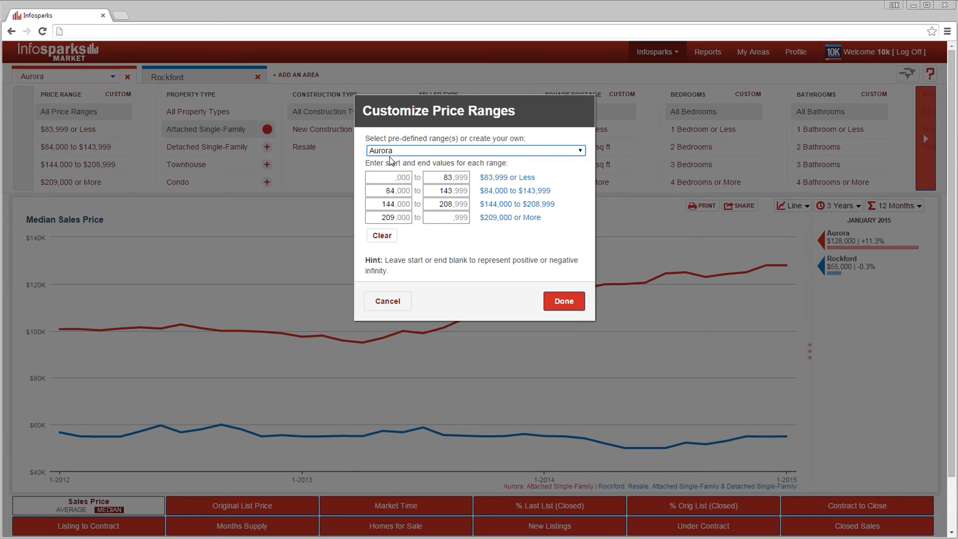
click(388, 175)
text(400)
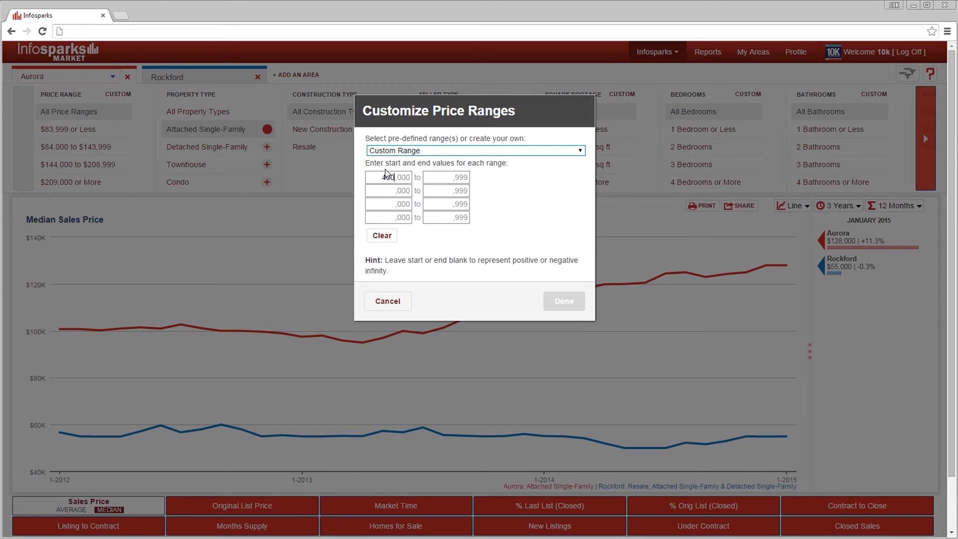
key(Tab)
text(6)
key(Tab)
text(600)
key(Tab)
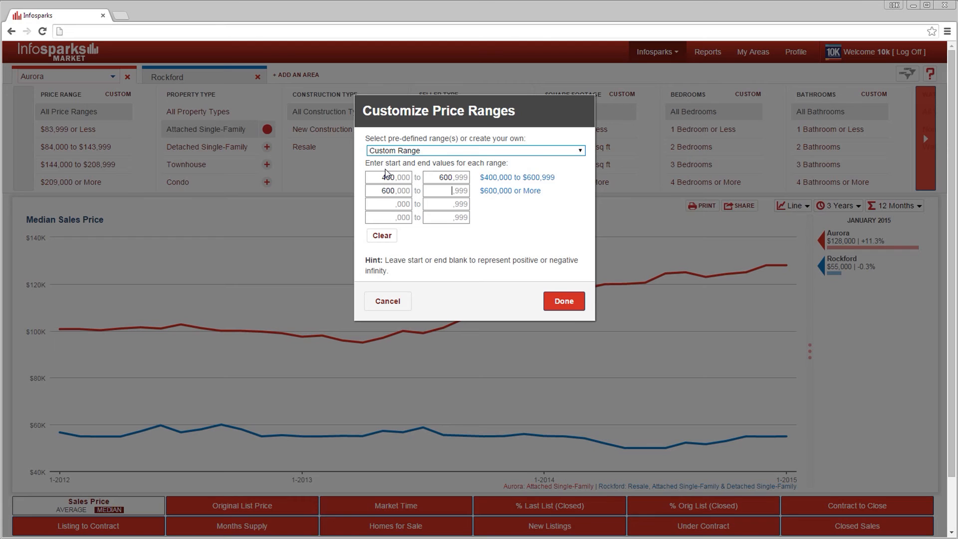
key(Tab)
text(8)
key(Tab)
text(100)
click(553, 301)
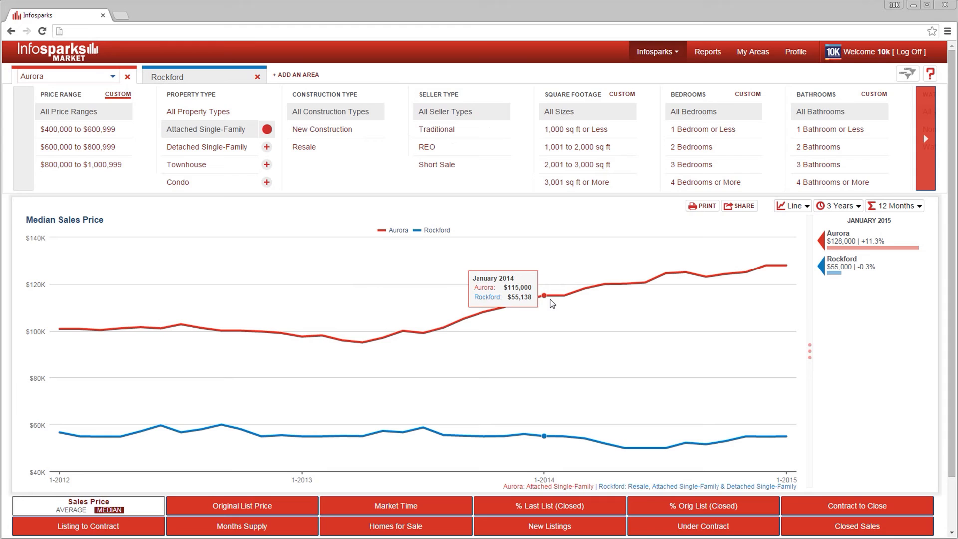
click(97, 150)
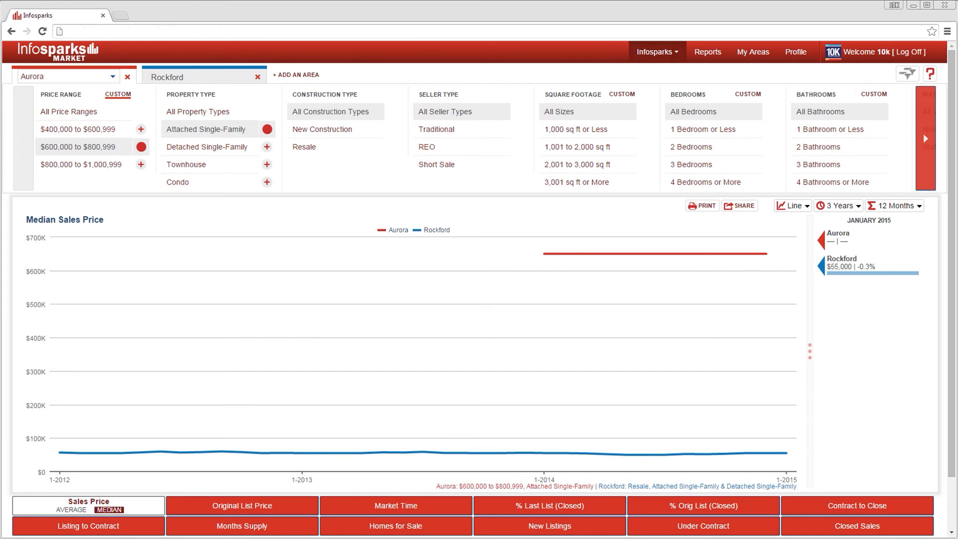
- Open My Areas and draw a circle around the Eisenhower Expressway interchange in downtown Chicago
click(755, 55)
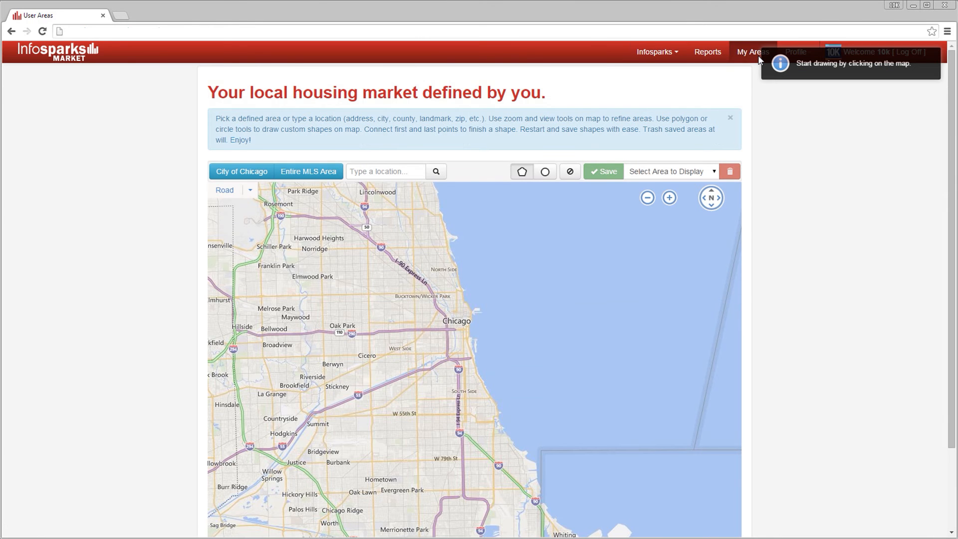
scroll(468, 346, up, 4)
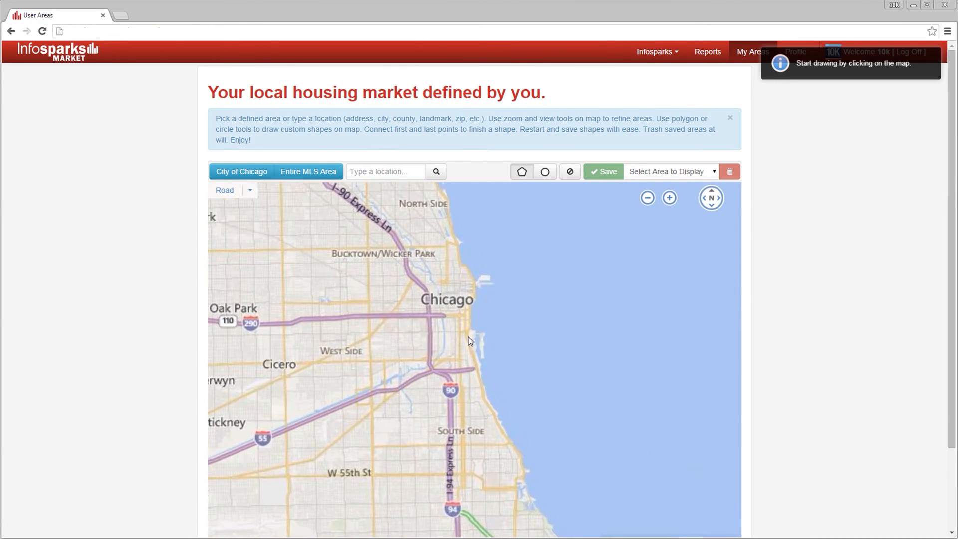
drag(366, 259, 433, 292)
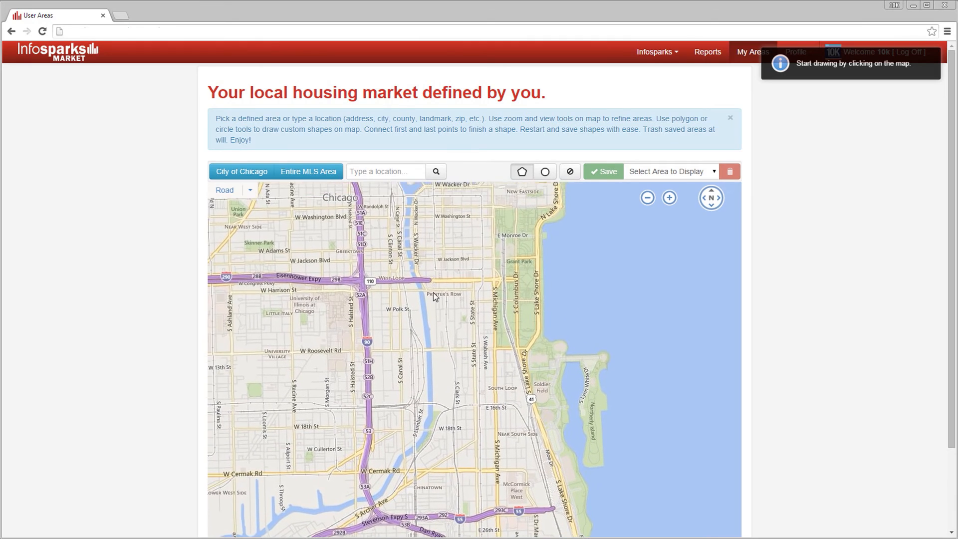
click(545, 172)
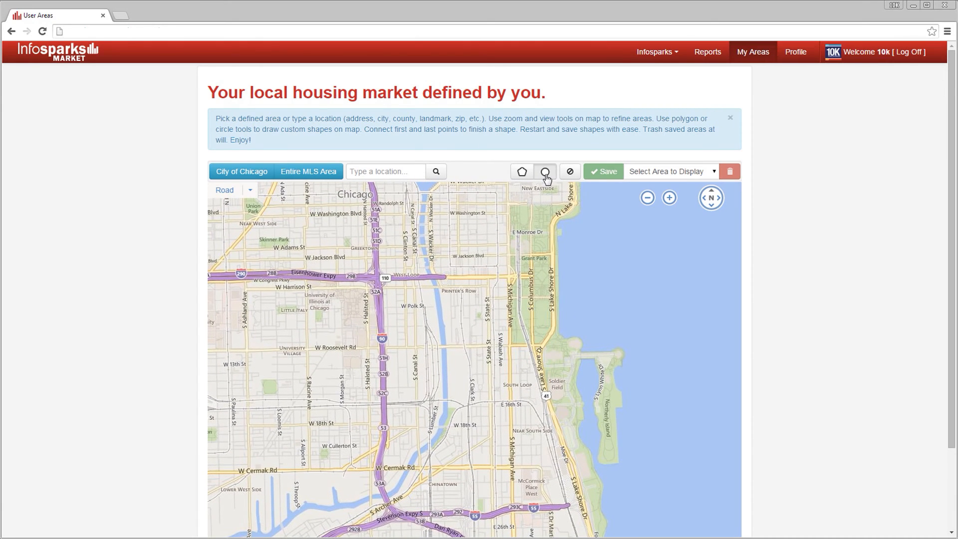
mouse_move(375, 275)
mouse_down()
mouse_move(403, 295)
mouse_move(475, 298)
mouse_up()
- Draw a polygon from near Madison St east to Michigan Ave and south to Roosevelt Rd, adjusting one vertex
scroll(475, 298, up, 1)
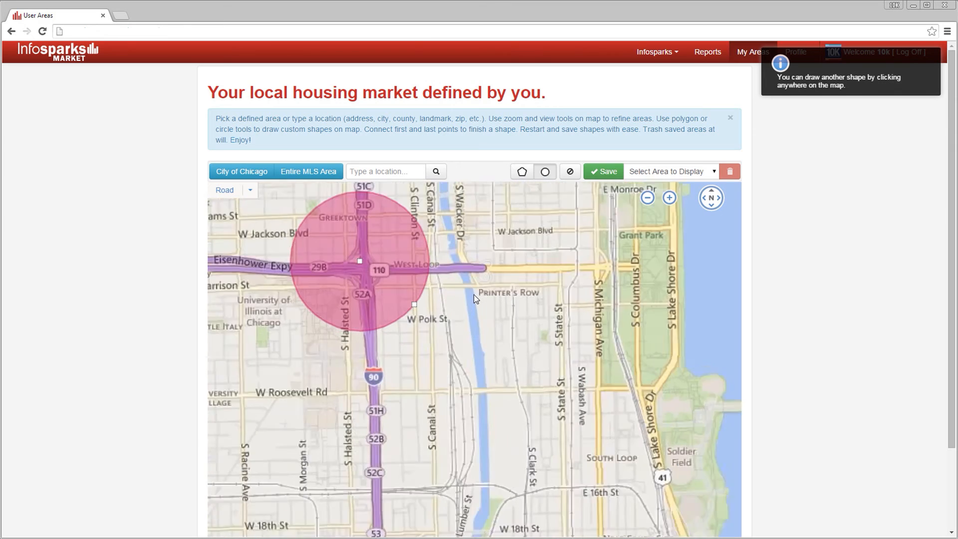
drag(485, 266, 473, 300)
click(518, 173)
click(408, 220)
click(575, 229)
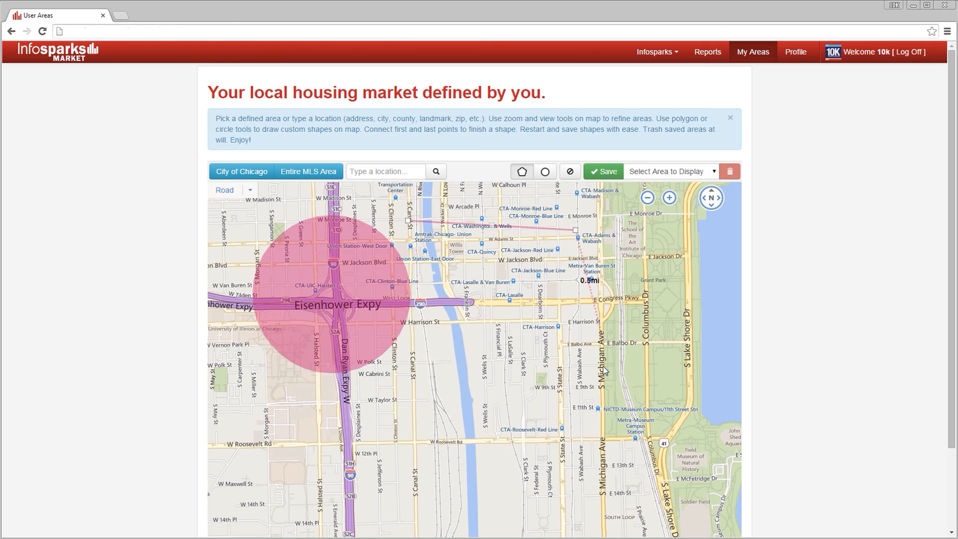
click(601, 431)
click(381, 442)
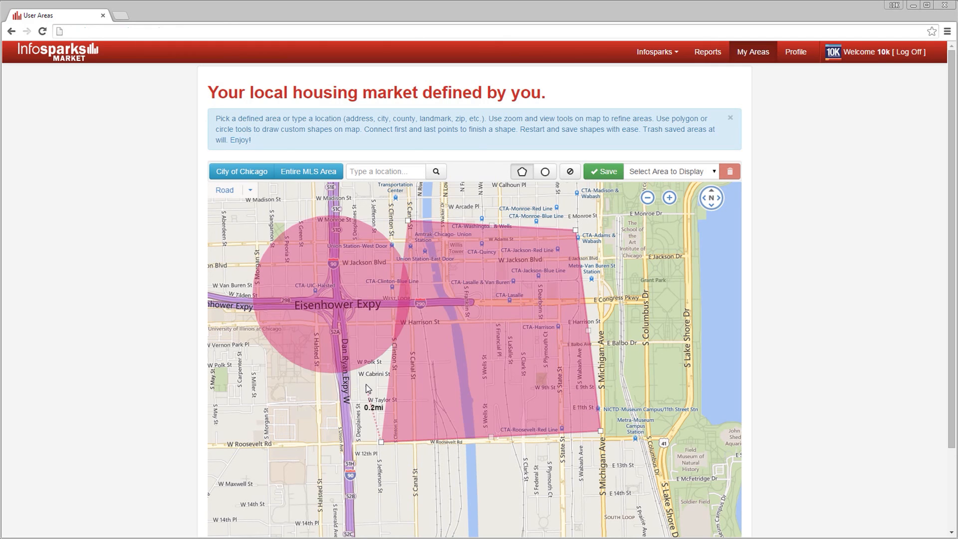
click(365, 384)
click(408, 220)
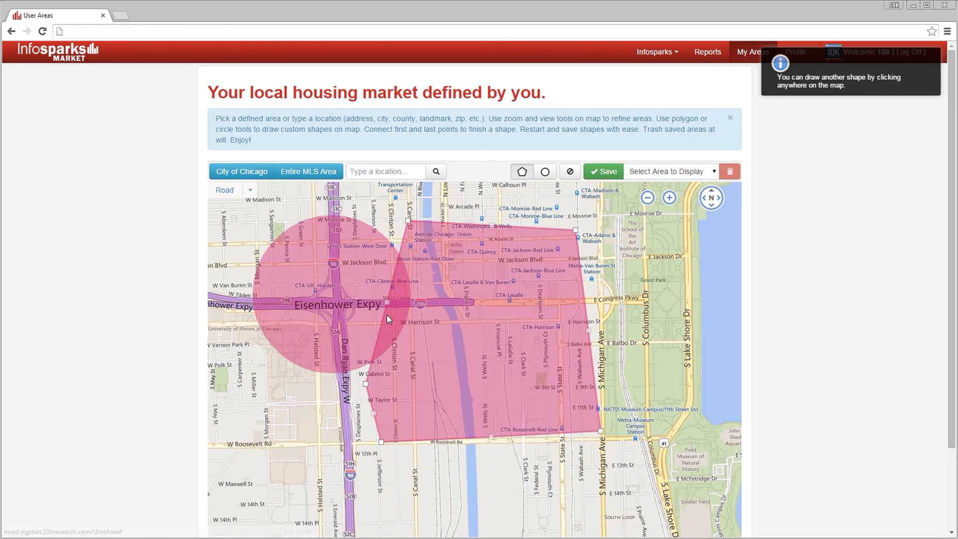
drag(387, 302, 424, 313)
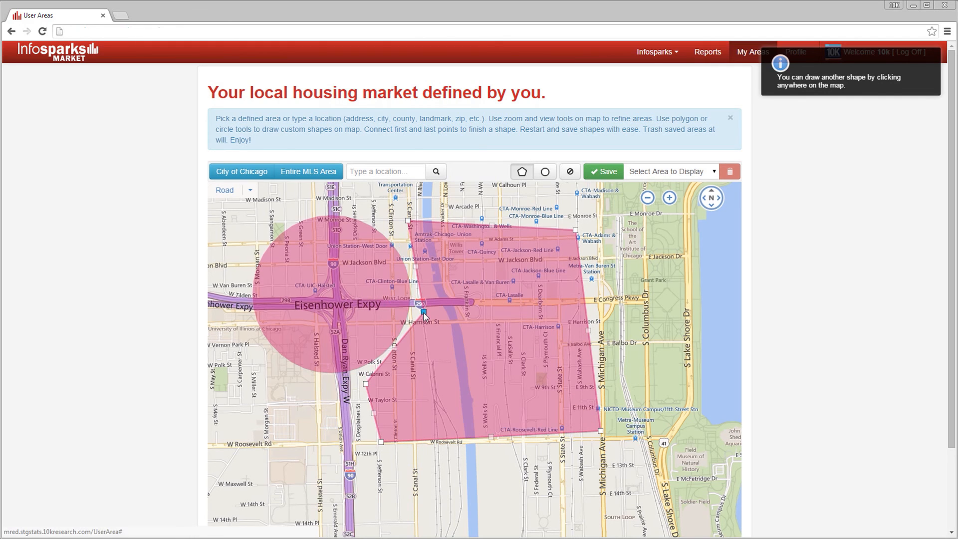
- Save the drawn shapes as a new area named West Loop and view its stats
click(604, 171)
text(West Loop)
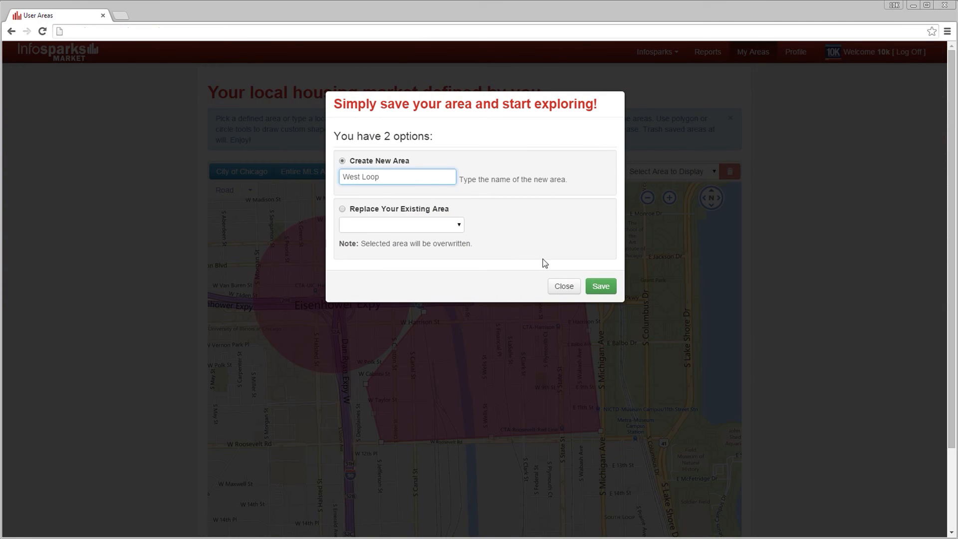
click(594, 286)
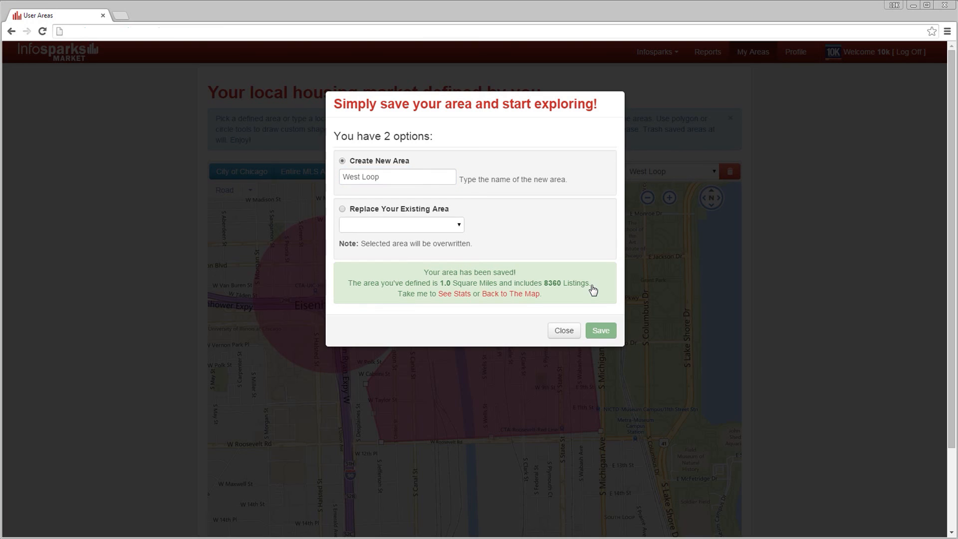
click(455, 295)
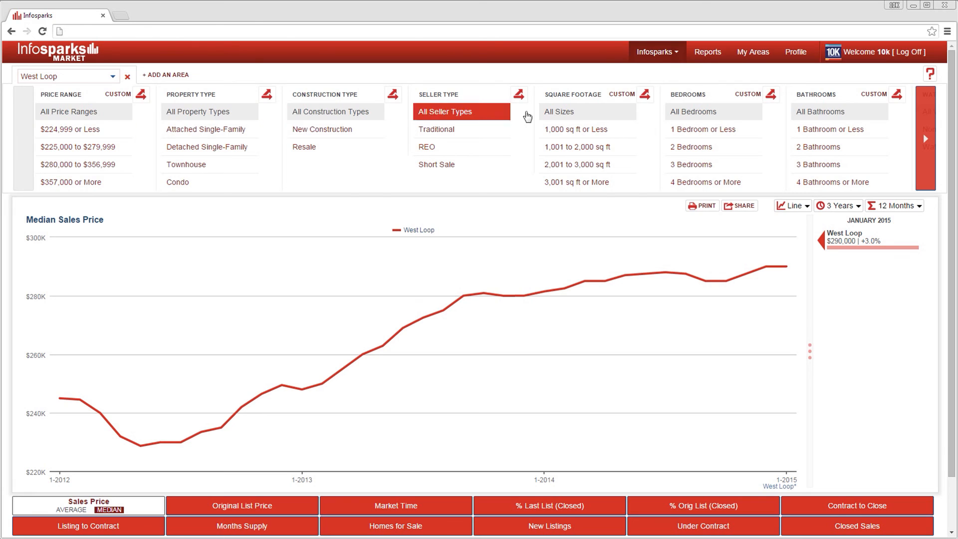
- Open the User Manual & FAQ and browse its Variables, Quick Facts and FAQ sections
click(663, 54)
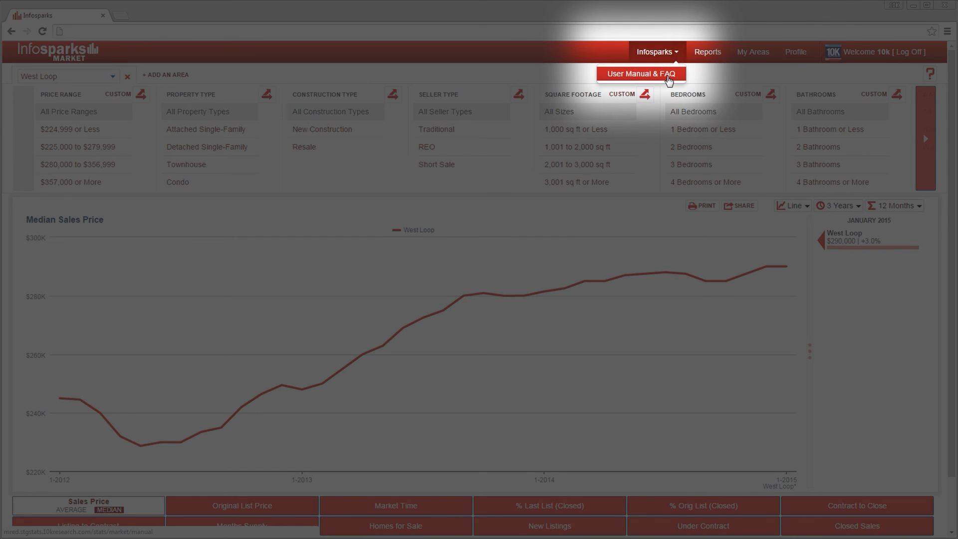
click(667, 76)
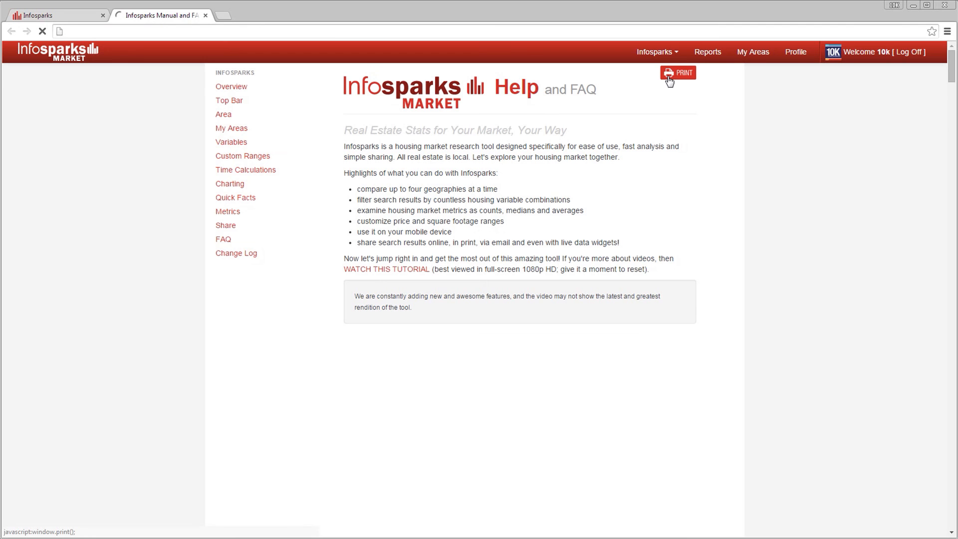
click(231, 138)
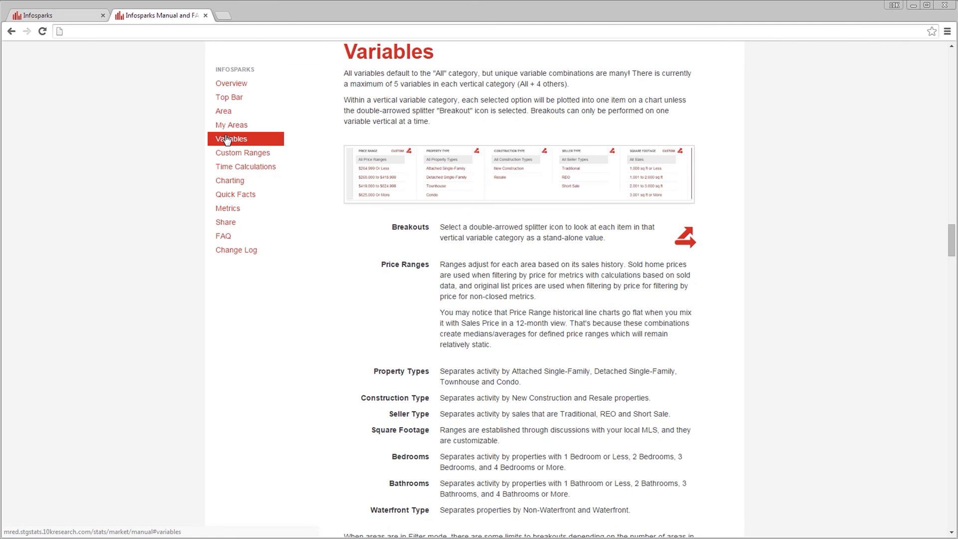
click(240, 196)
click(225, 239)
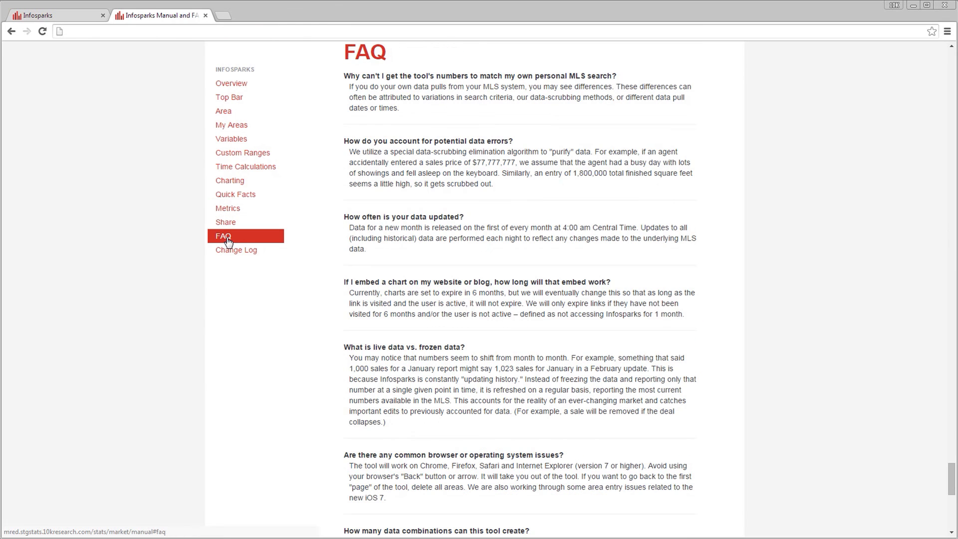
scroll(227, 238, down, 10)
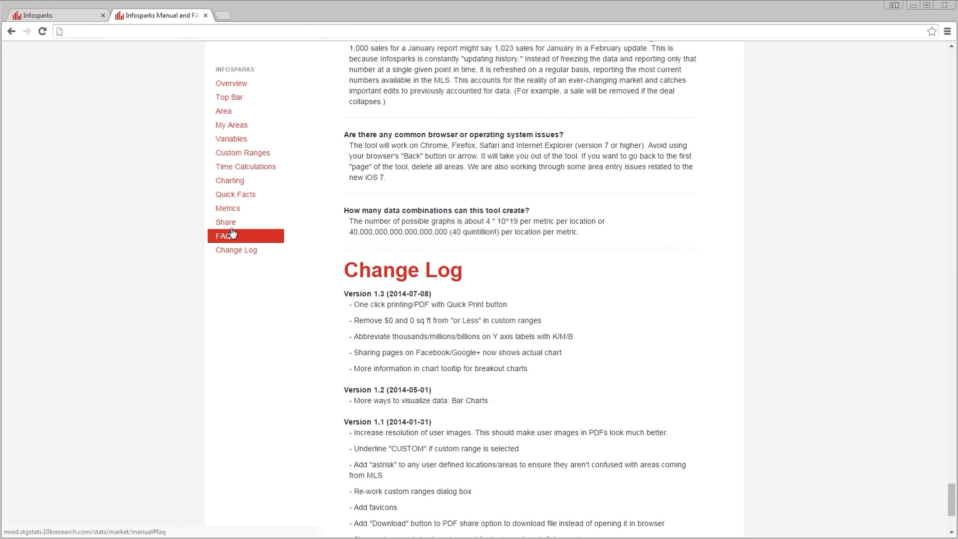